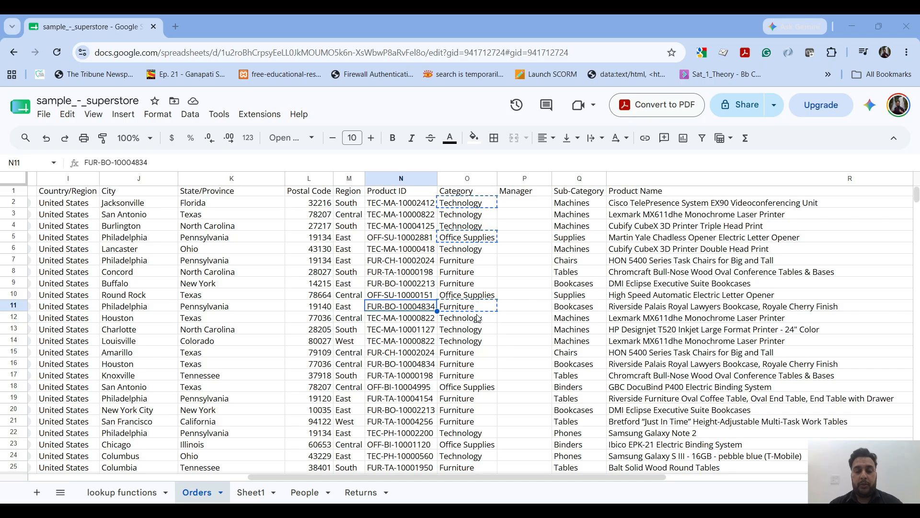
- Examine the Category and Manager columns of the reference table on the lookup functions sheet
{"action": "left_click", "coordinate": [136, 492]}
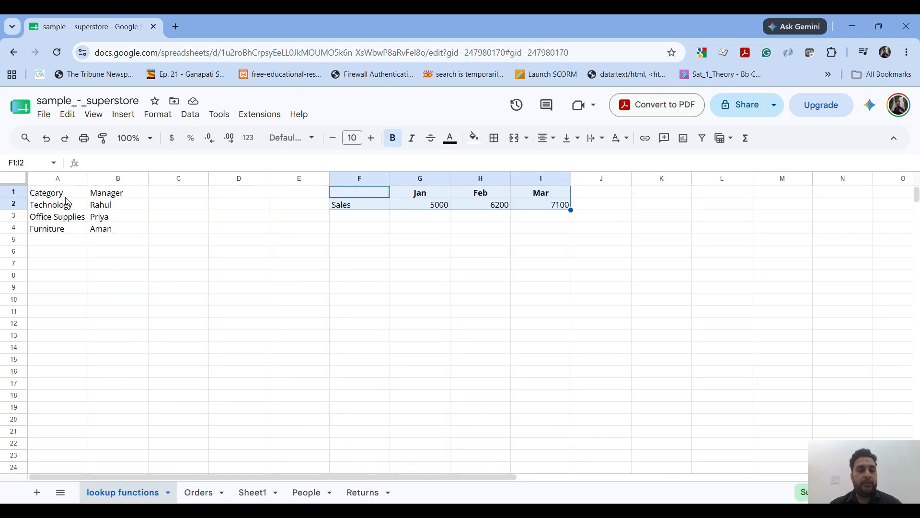
{"action": "left_click_drag", "start_coordinate": [64, 193], "coordinate": [65, 228]}
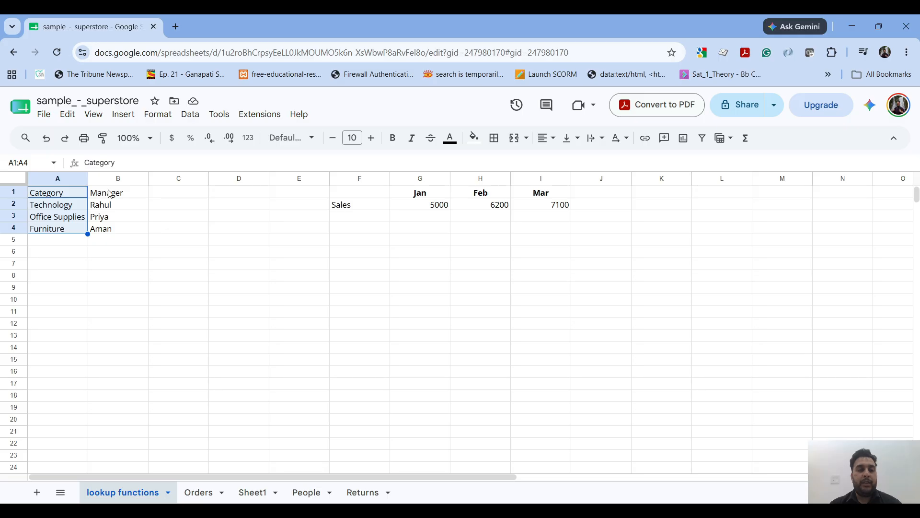
{"action": "left_click_drag", "start_coordinate": [109, 193], "coordinate": [121, 242]}
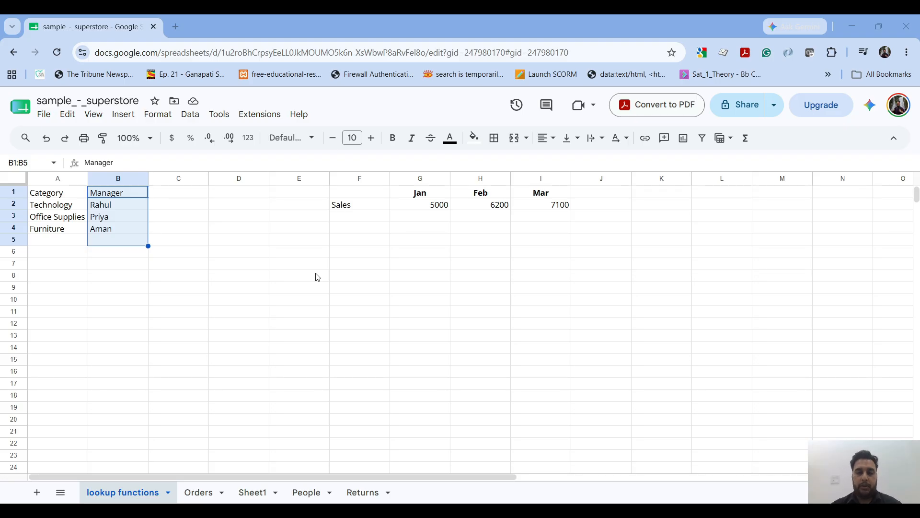
{"action": "left_click", "coordinate": [176, 218]}
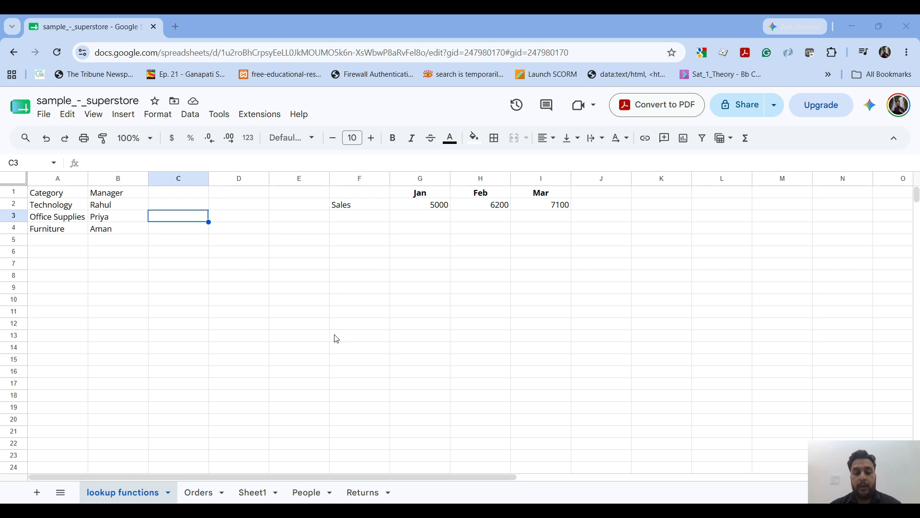
- Start a VLOOKUP formula in cell P2 of the Manager column on the Orders sheet
{"action": "left_click", "coordinate": [185, 491]}
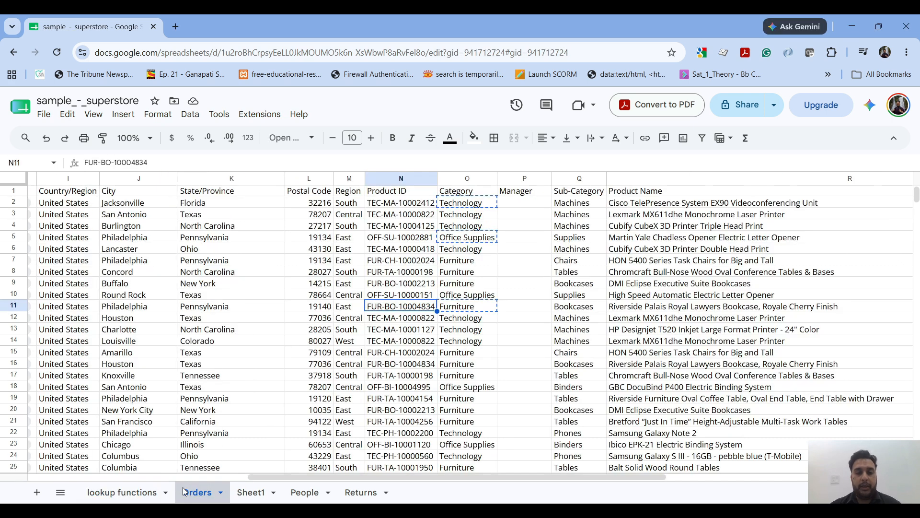
{"action": "left_click", "coordinate": [525, 210]}
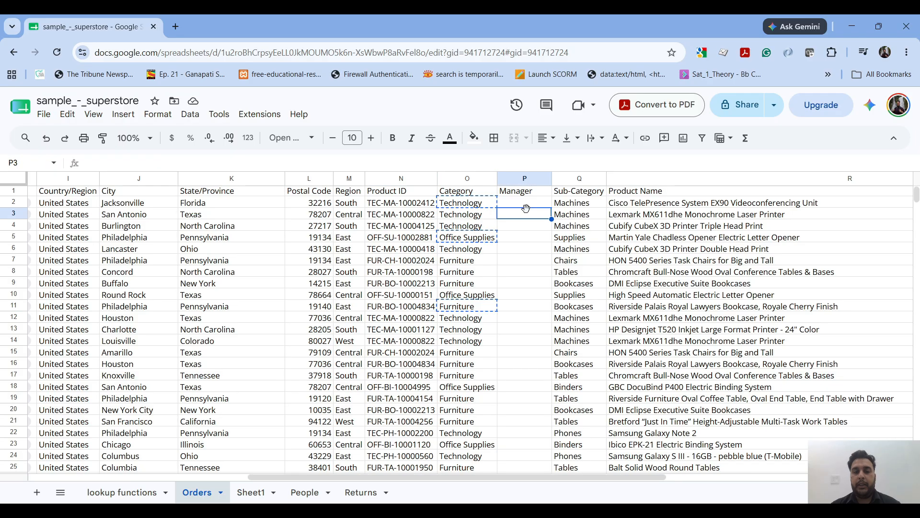
{"action": "left_click", "coordinate": [525, 207]}
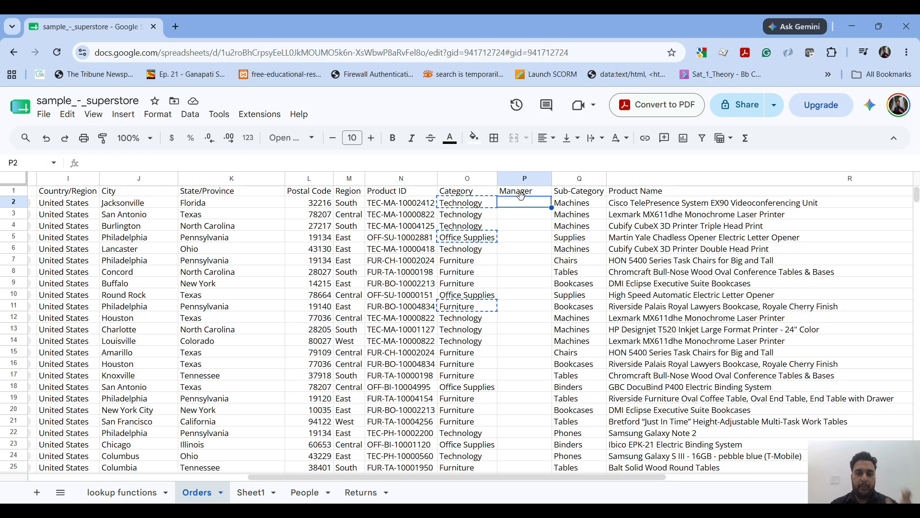
{"action": "key", "text": "alt+Tab"}
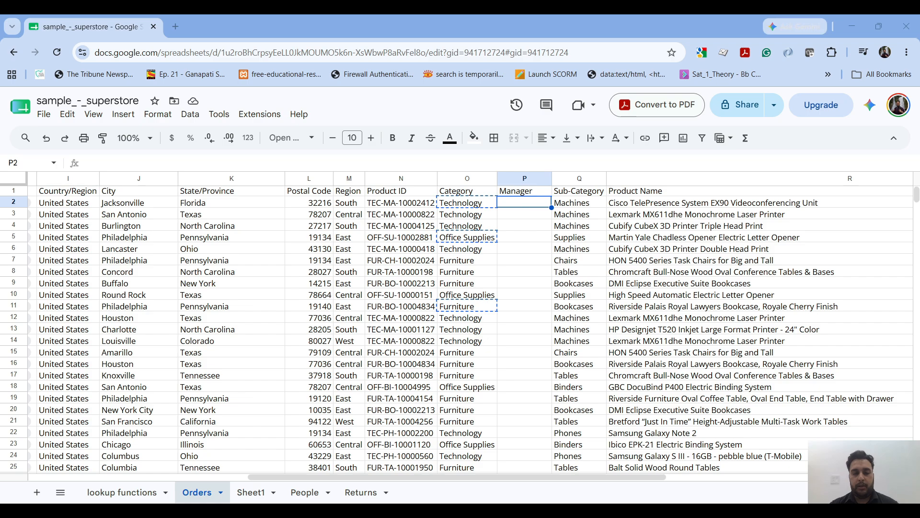
{"action": "key", "text": "alt+Tab"}
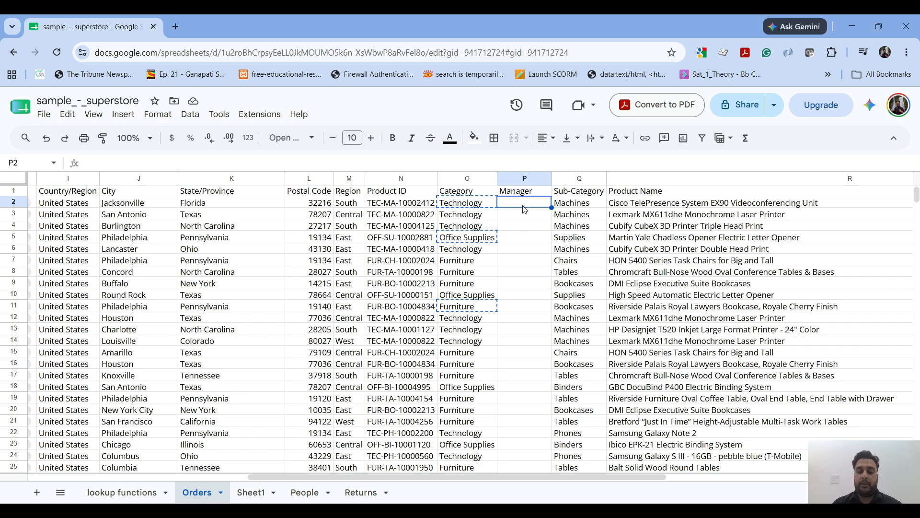
{"action": "type", "text": "="}
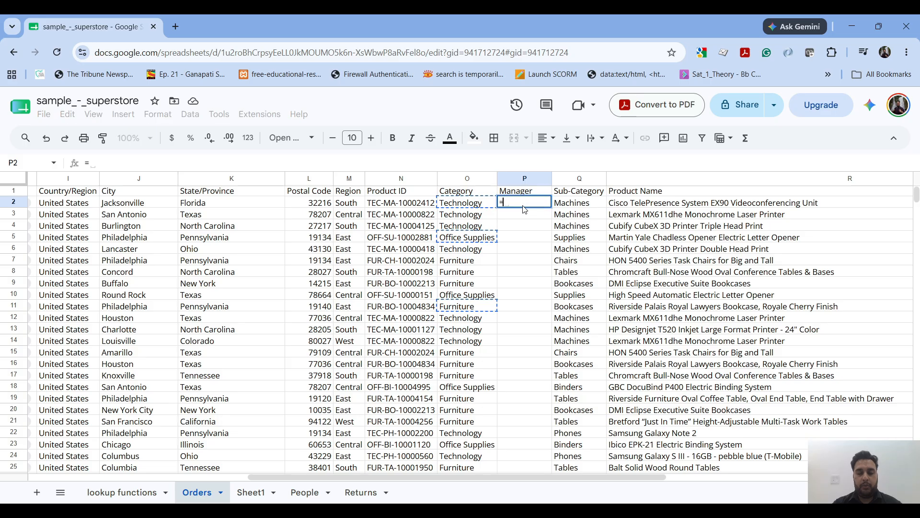
{"action": "type", "text": "Vl"}
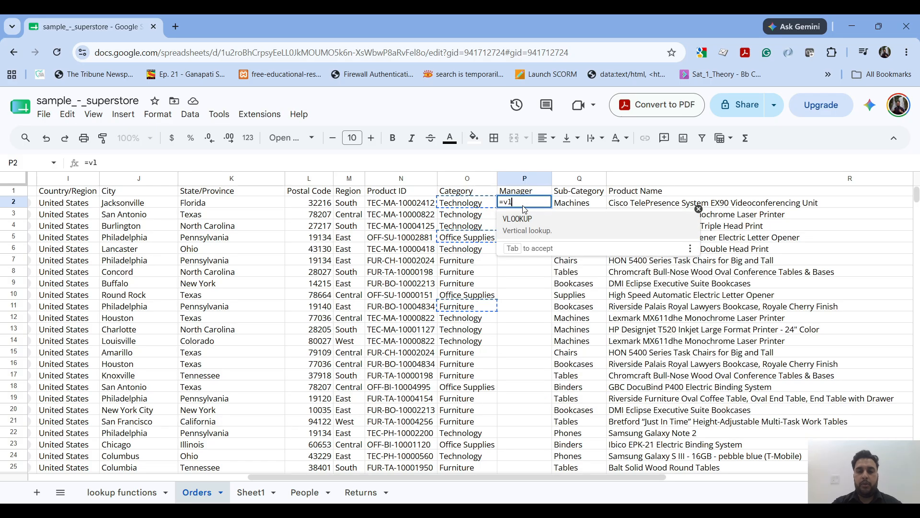
{"action": "key", "text": "Tab"}
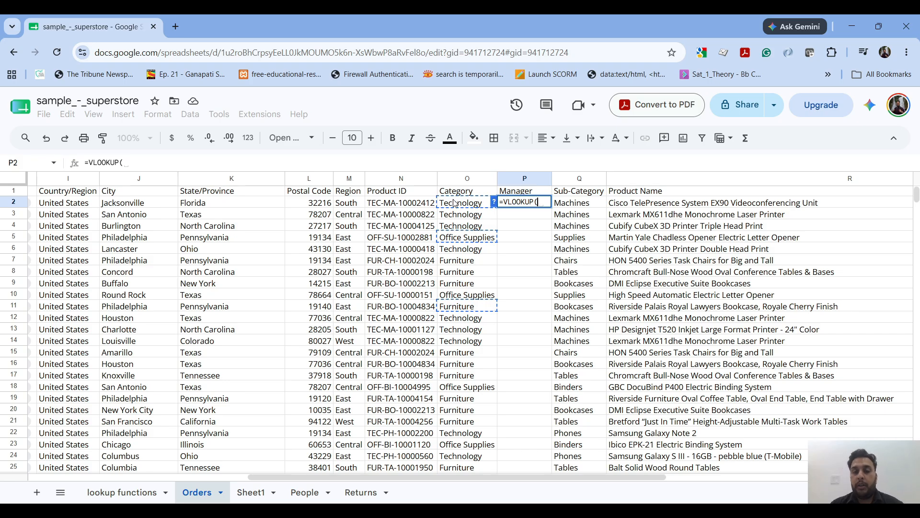
{"action": "key", "text": "alt+Tab"}
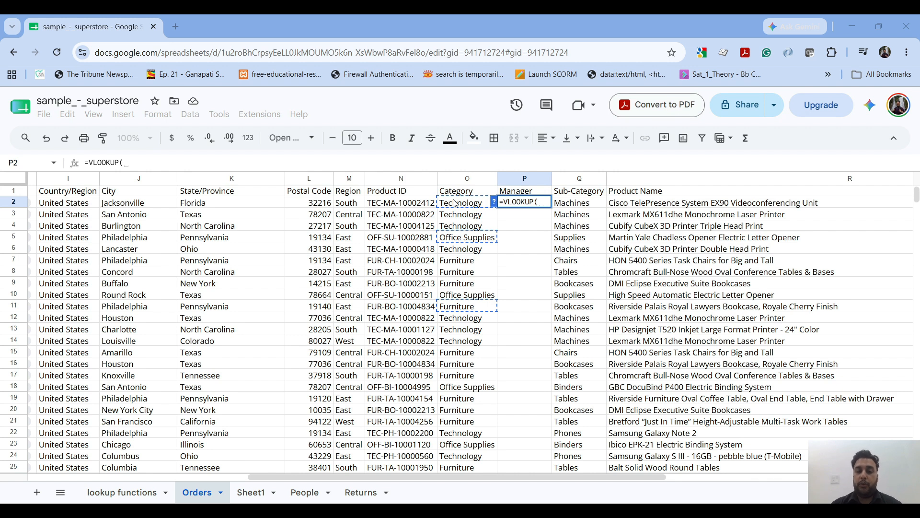
{"action": "key", "text": "alt+Tab"}
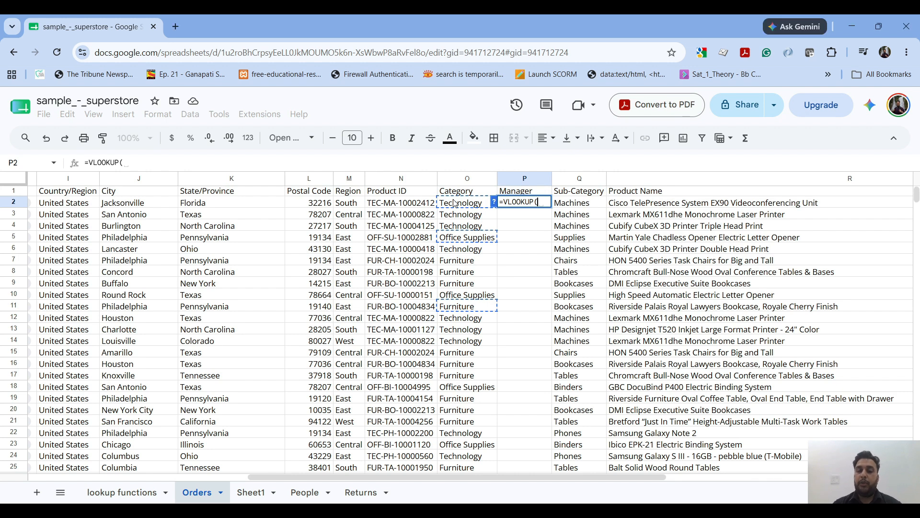
{"action": "key", "text": "alt+Tab"}
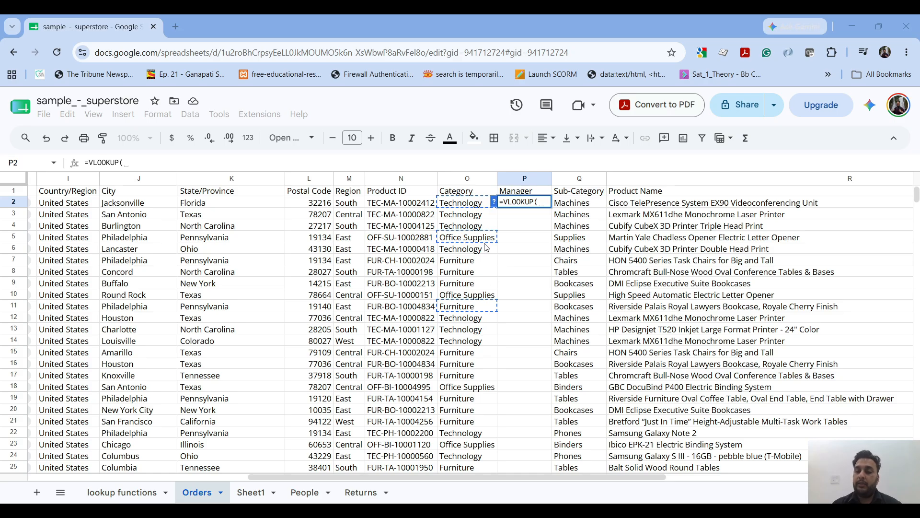
{"action": "key", "text": "alt+Tab"}
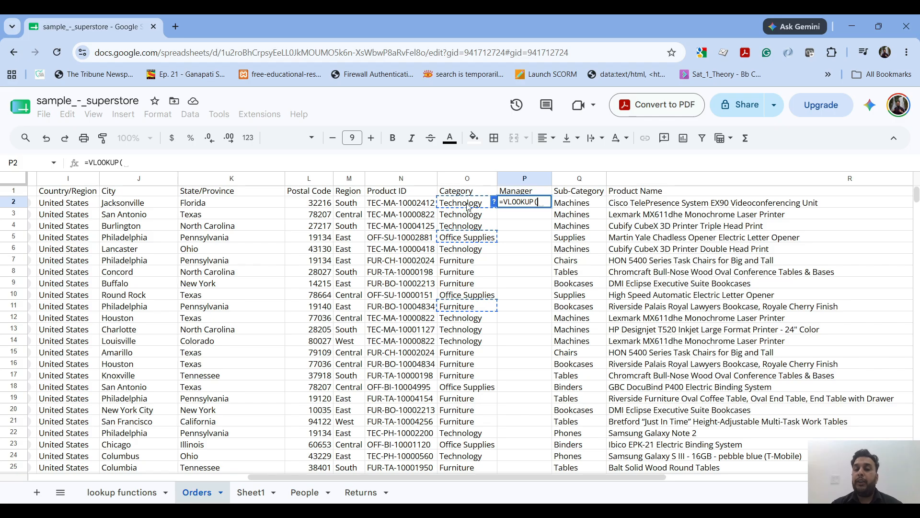
{"action": "left_click", "coordinate": [131, 497]}
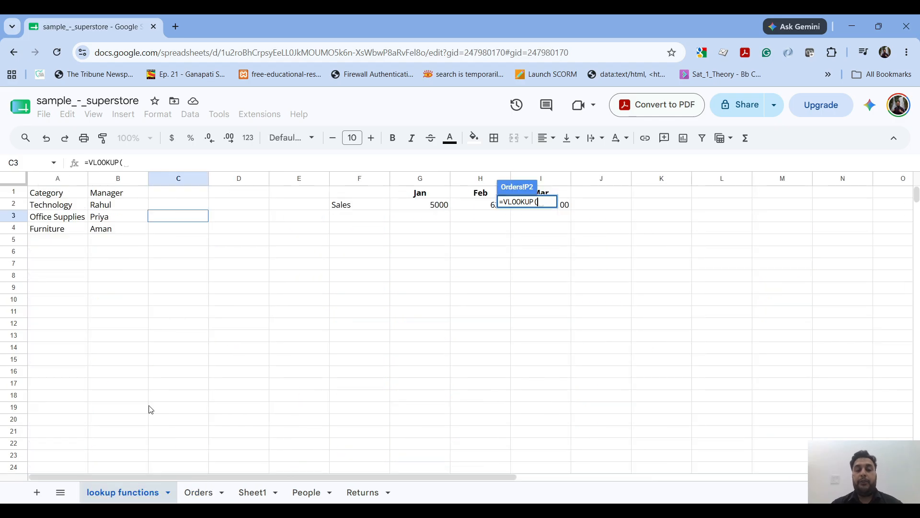
{"action": "left_click", "coordinate": [71, 197]}
{"action": "left_click_drag", "start_coordinate": [71, 198], "coordinate": [103, 230]}
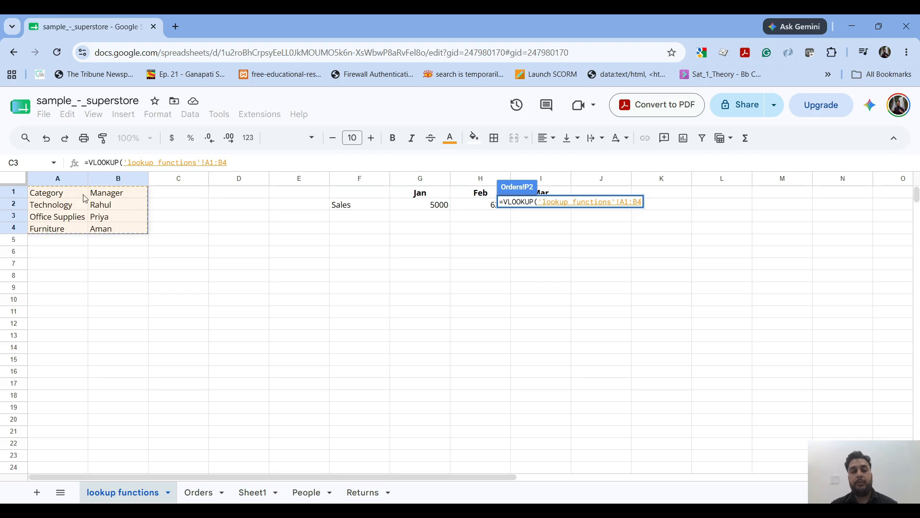
{"action": "left_click", "coordinate": [199, 490]}
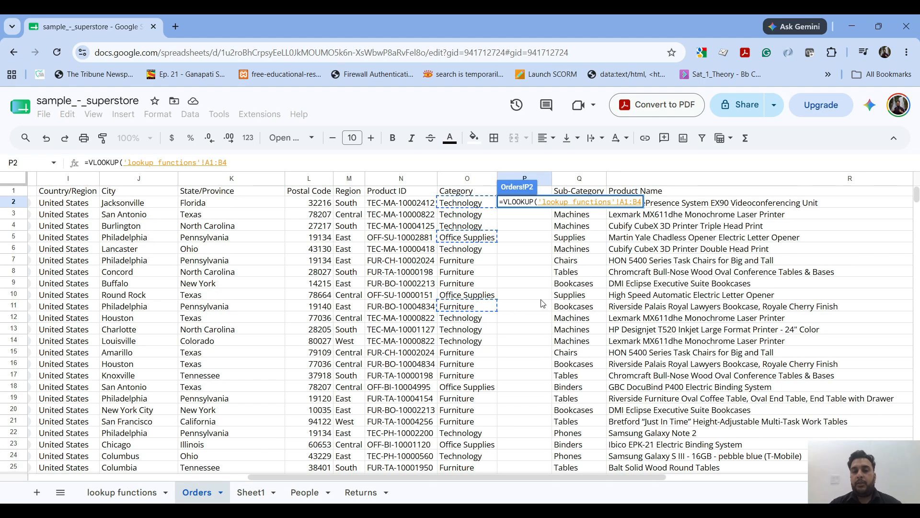
{"action": "key", "text": "BackSpace"}
{"action": "key", "text": "BackSpace"}
{"action": "key", "text": "BackSpace"}
{"action": "key", "text": "BackSpace"}
{"action": "key", "text": "BackSpace"}
{"action": "key", "text": "BackSpace"}
{"action": "key", "text": "BackSpace"}
{"action": "key", "text": "BackSpace"}
{"action": "key", "text": "BackSpace"}
{"action": "key", "text": "BackSpace"}
{"action": "key", "text": "BackSpace"}
{"action": "key", "text": "BackSpace"}
{"action": "key", "text": "BackSpace"}
{"action": "key", "text": "BackSpace"}
{"action": "key", "text": "BackSpace"}
{"action": "key", "text": "BackSpace"}
{"action": "key", "text": "BackSpace"}
{"action": "key", "text": "BackSpace"}
{"action": "key", "text": "BackSpace"}
{"action": "key", "text": "BackSpace"}
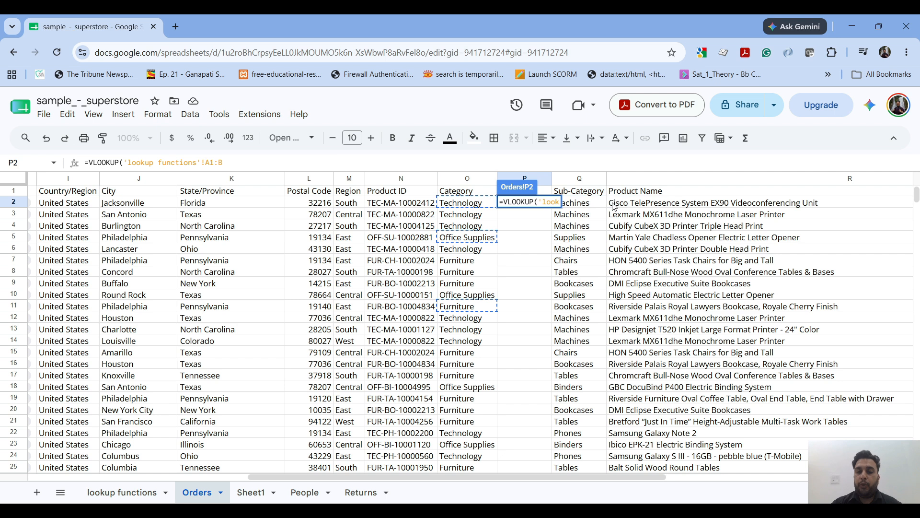
{"action": "key", "text": "BackSpace"}
{"action": "key", "text": "BackSpace"}
{"action": "key", "text": "BackSpace"}
{"action": "key", "text": "BackSpace"}
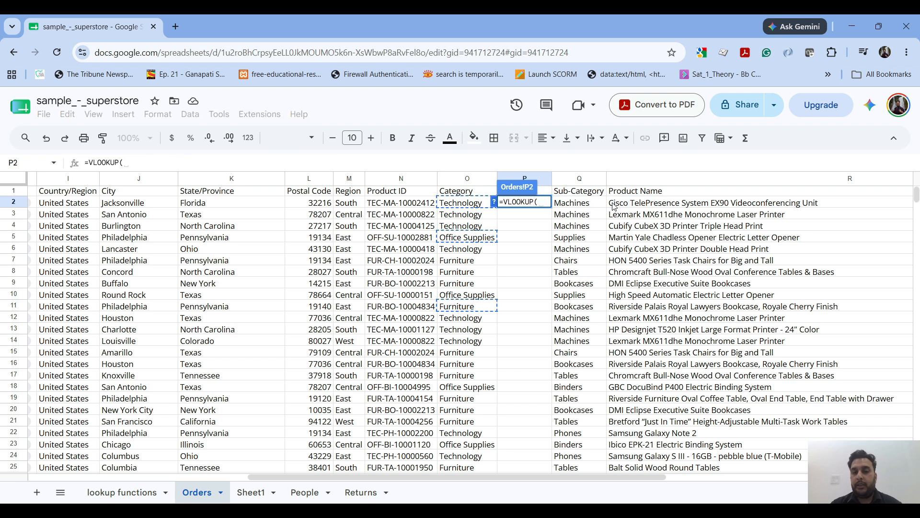
- Reopen the VLOOKUP formula in P2 and set the Category cell O2 as its search key, followed by a comma
{"action": "left_click", "coordinate": [516, 202]}
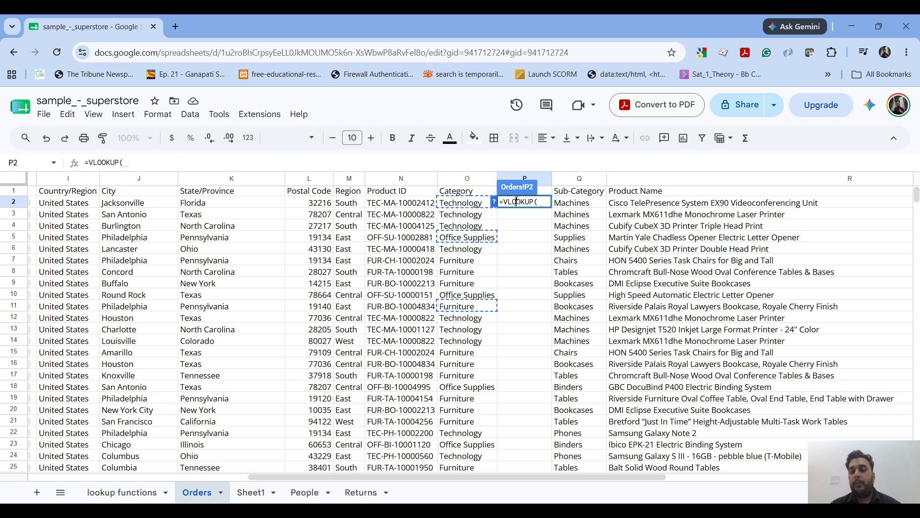
{"action": "left_click", "coordinate": [476, 206]}
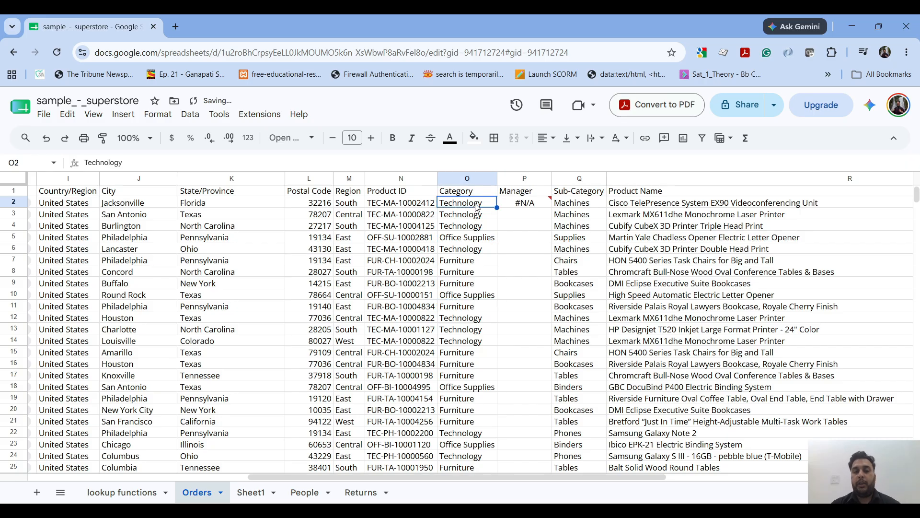
{"action": "left_click", "coordinate": [511, 207]}
{"action": "double_click", "coordinate": [539, 202]}
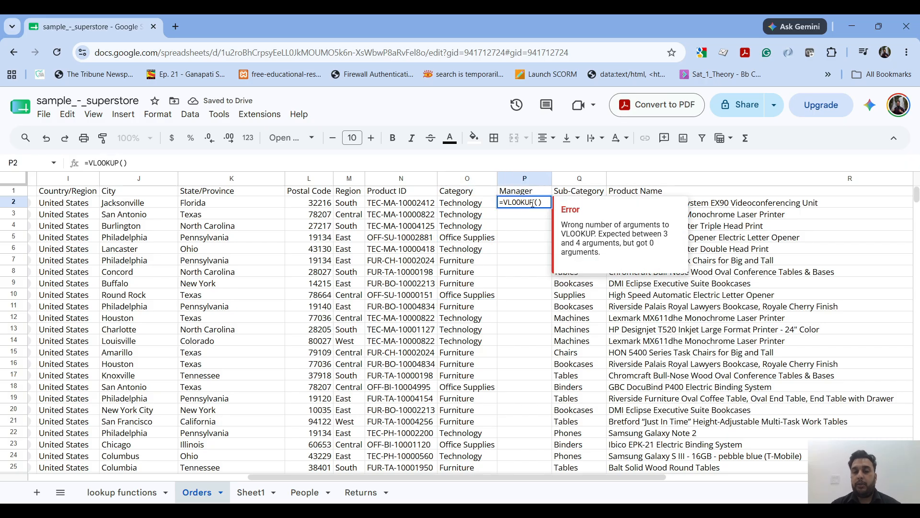
{"action": "left_click", "coordinate": [474, 205]}
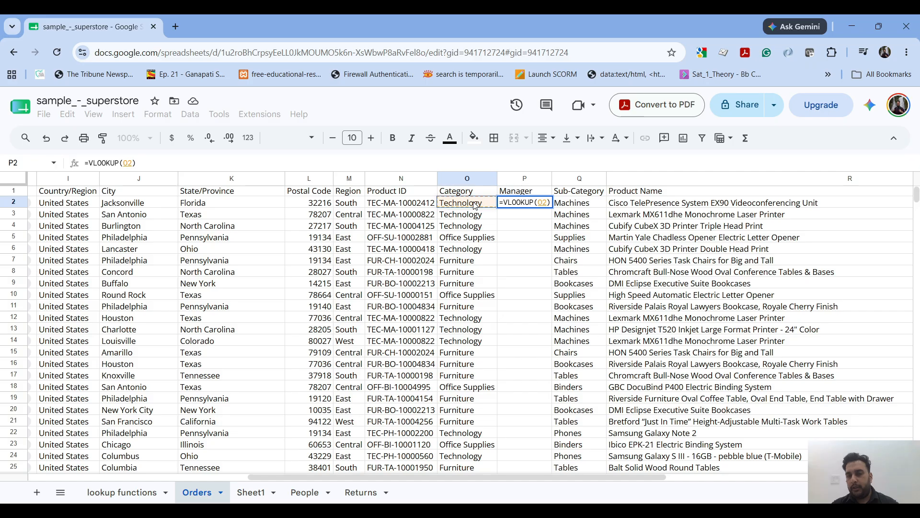
{"action": "type", "text": ","}
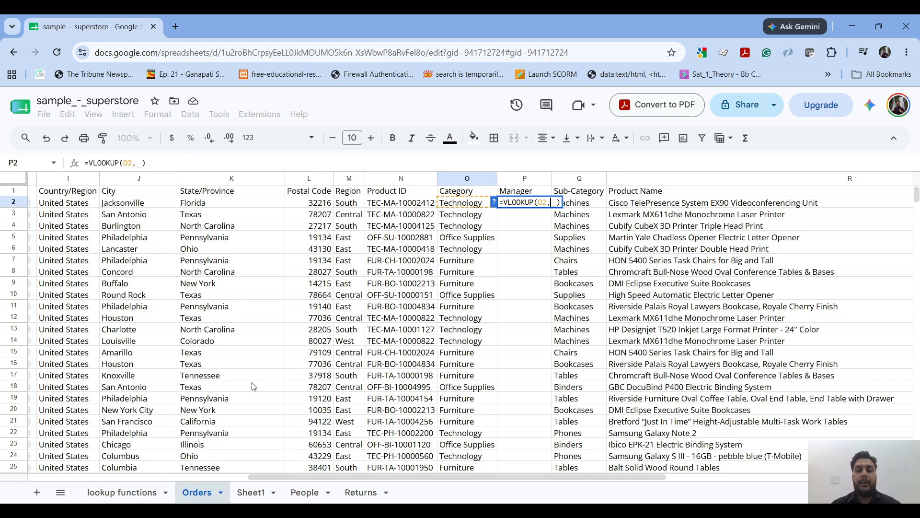
- Try cell A1 of the lookup functions sheet as the VLOOKUP range, and clear the whole formula from P2
{"action": "left_click", "coordinate": [134, 489]}
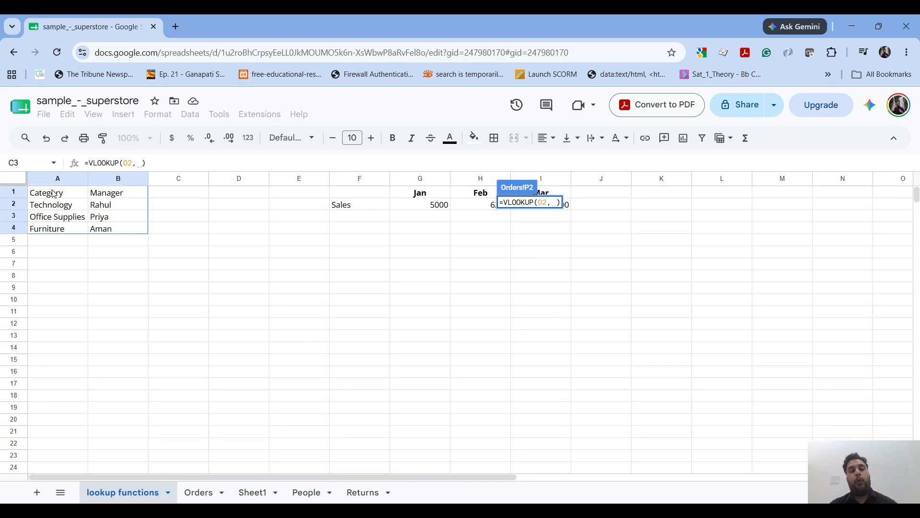
{"action": "mouse_move", "coordinate": [54, 193]}
{"action": "left_mouse_down"}
{"action": "mouse_move", "coordinate": [119, 230]}
{"action": "mouse_move", "coordinate": [60, 196]}
{"action": "left_mouse_up"}
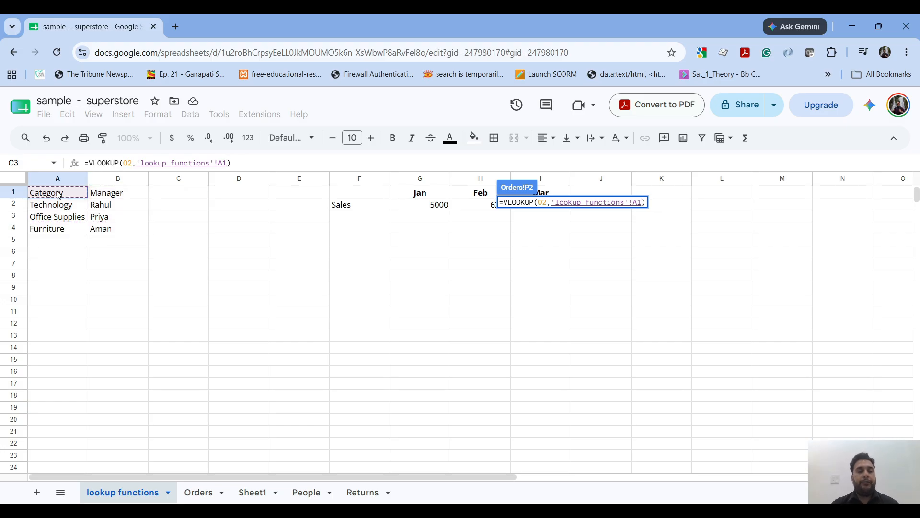
{"action": "key", "text": "ctrl+a"}
{"action": "key", "text": "BackSpace"}
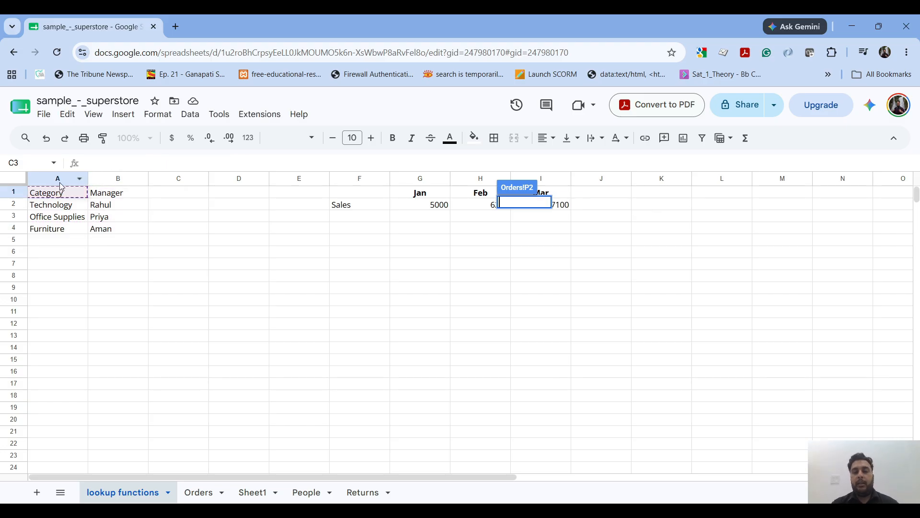
{"action": "key", "text": "Return"}
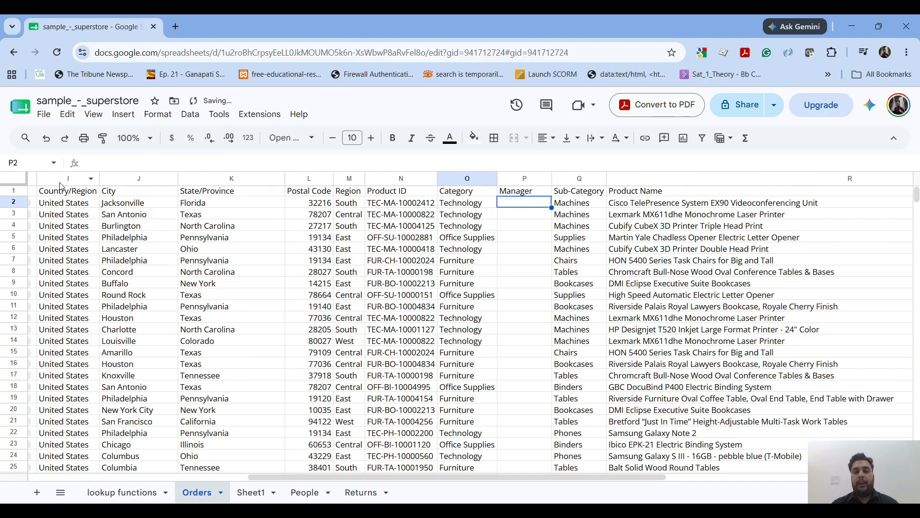
- Open the lookup functions sheet that holds the Category and Manager reference table
{"action": "left_click", "coordinate": [138, 497]}
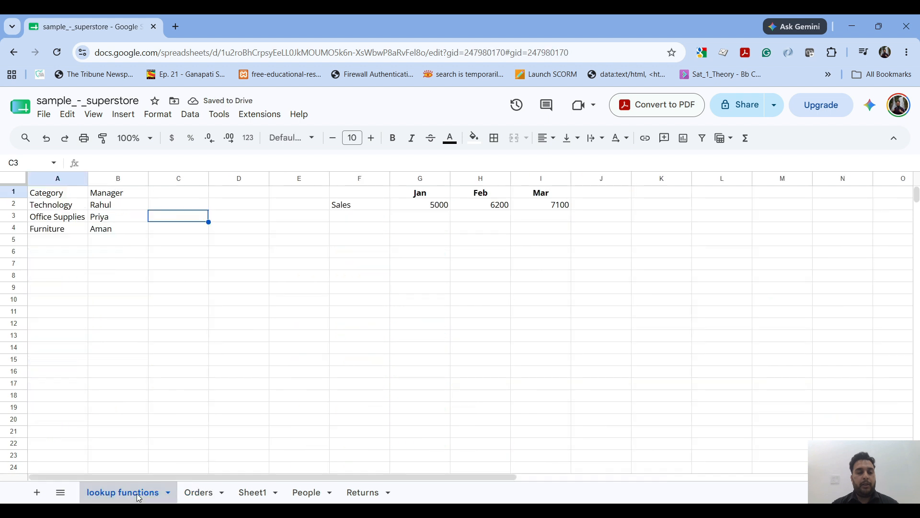
{"action": "left_click", "coordinate": [52, 193]}
{"action": "right_click", "coordinate": [52, 193]}
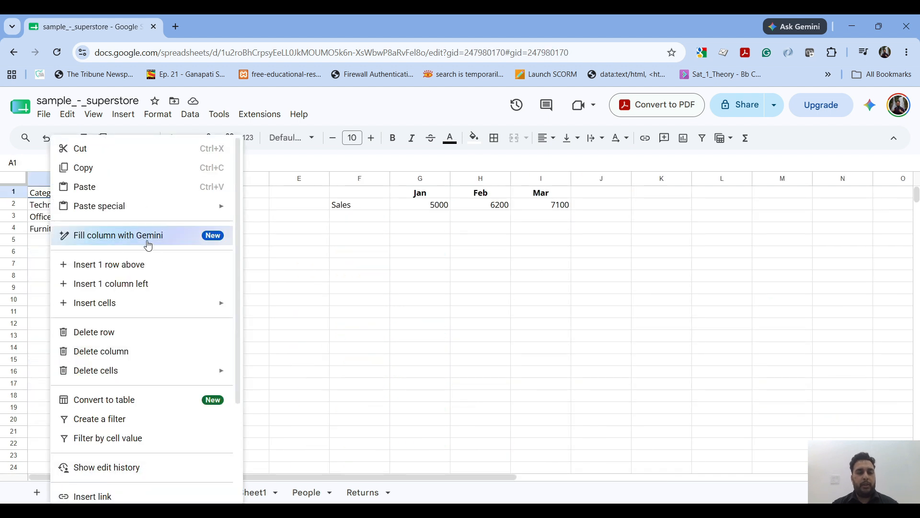
{"action": "mouse_move", "coordinate": [105, 299]}
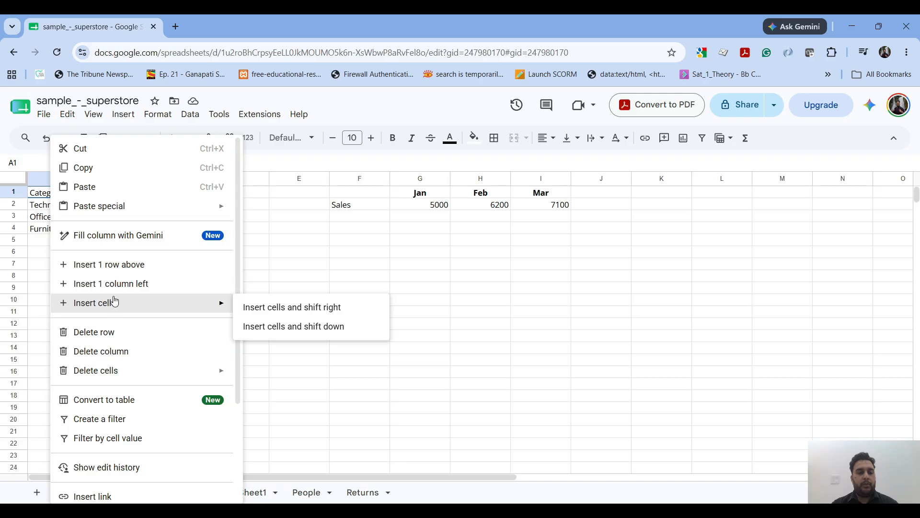
{"action": "left_click", "coordinate": [350, 410]}
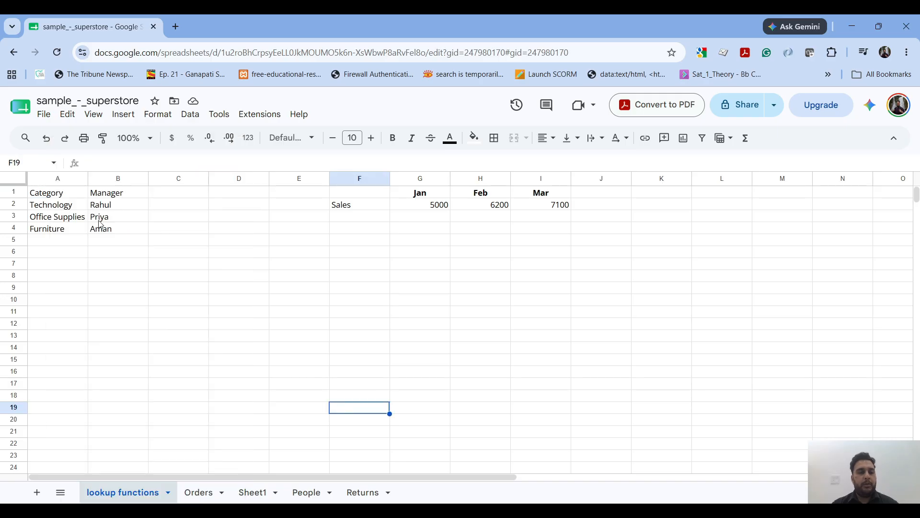
- Insert one empty column before the Category column of the reference table
{"action": "left_click", "coordinate": [58, 174]}
{"action": "right_click", "coordinate": [58, 174]}
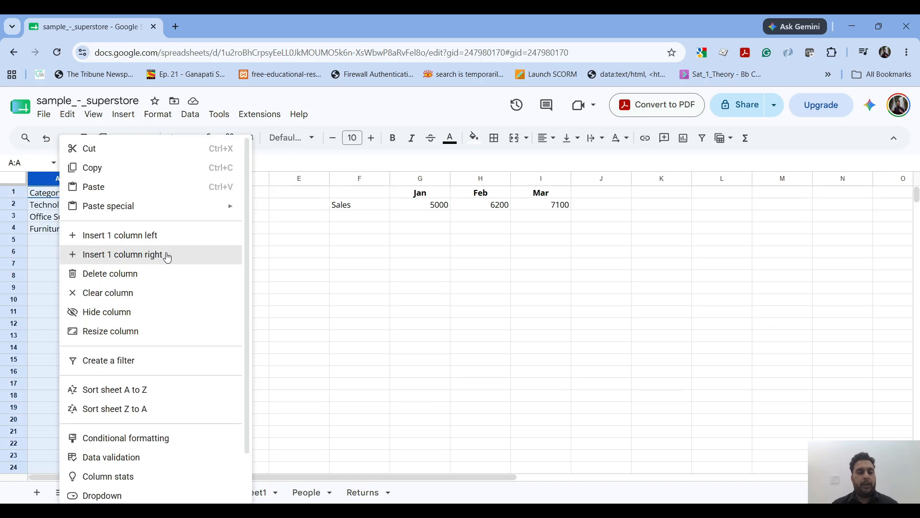
{"action": "left_click", "coordinate": [141, 236]}
- Head the new column A with Sr and number the three category rows 1, 2 and 3 in A2:A4
{"action": "left_click", "coordinate": [71, 197]}
{"action": "type", "text": "Sr"}
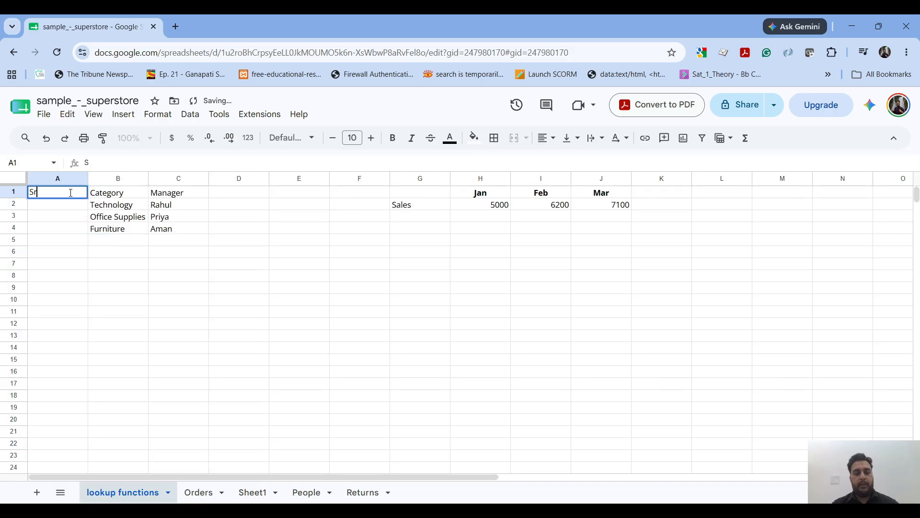
{"action": "key", "text": "Return"}
{"action": "type", "text": "1"}
{"action": "key", "text": "Return"}
{"action": "type", "text": "2"}
{"action": "key", "text": "Return"}
{"action": "type", "text": "3"}
{"action": "key", "text": "ctrl+Return"}
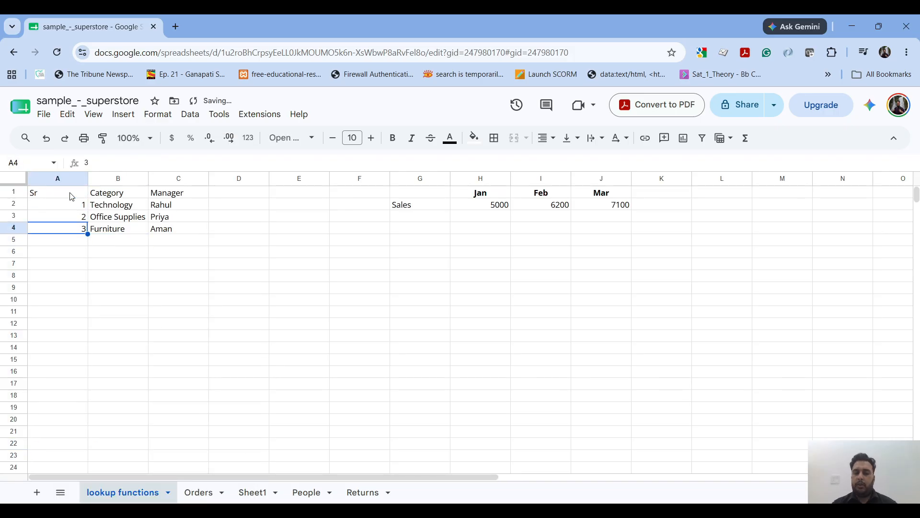
- Start a new VLOOKUP in P2 of the Orders sheet with the Category cell O2 as search key, followed by a comma
{"action": "left_click", "coordinate": [198, 492]}
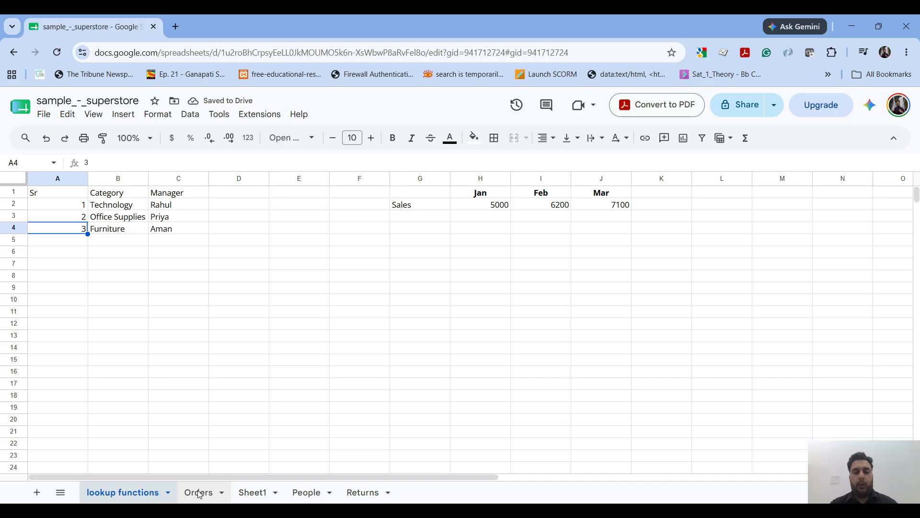
{"action": "type", "text": "=vlo"}
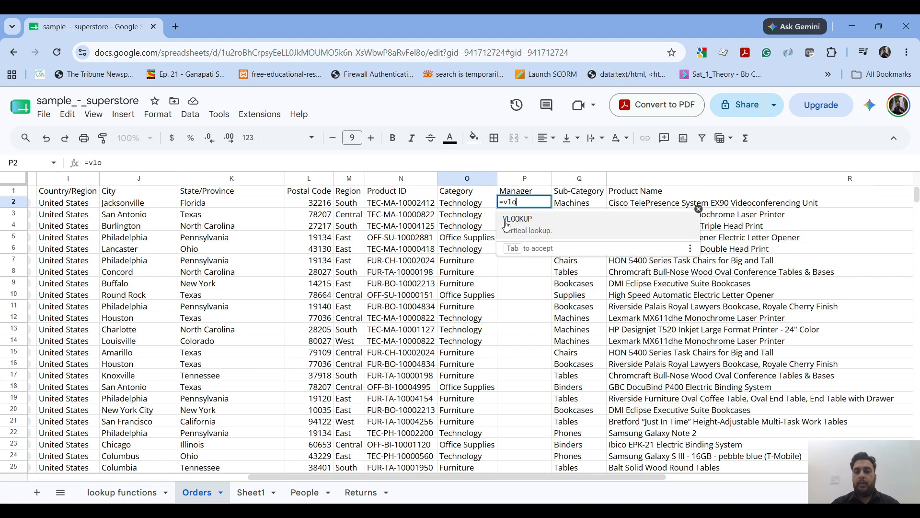
{"action": "left_click", "coordinate": [507, 224]}
{"action": "left_click", "coordinate": [456, 206]}
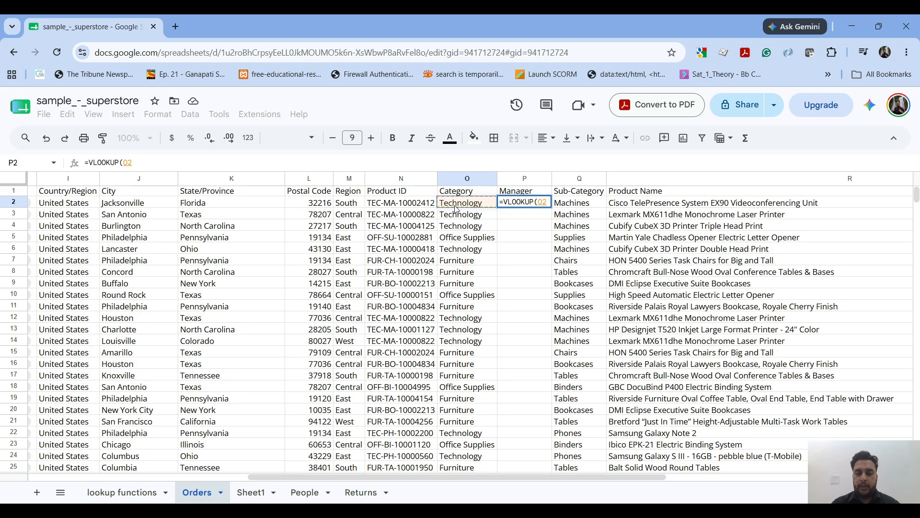
{"action": "type", "text": ","}
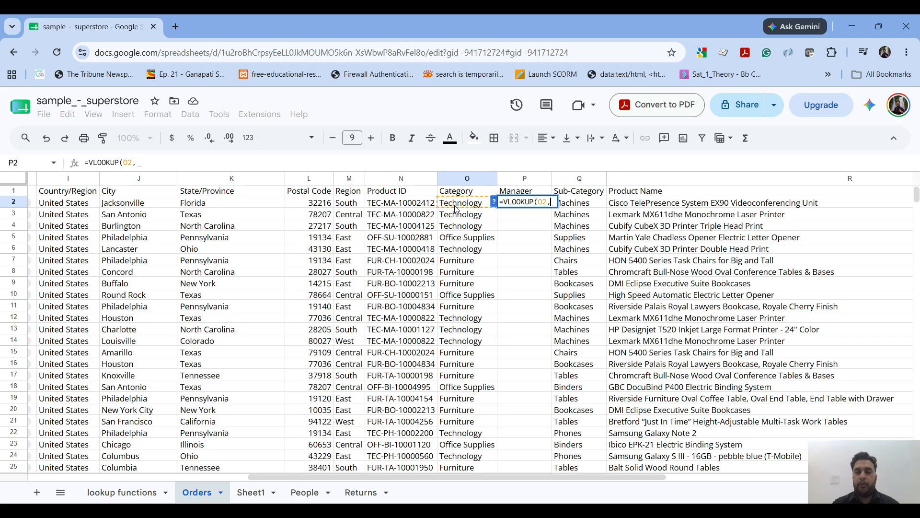
- Give the VLOOKUP the range B1:C4 of the lookup functions sheet and column index 2, followed by a comma
{"action": "left_click", "coordinate": [148, 498]}
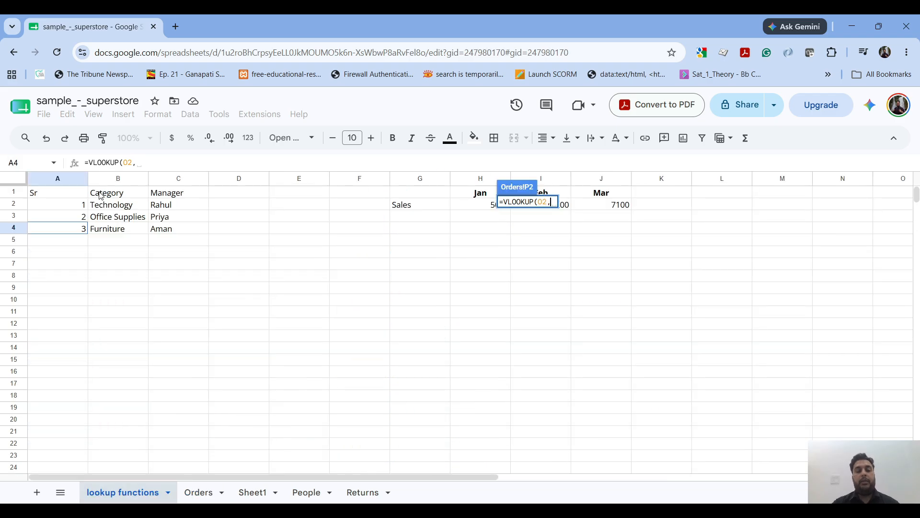
{"action": "left_click_drag", "start_coordinate": [101, 195], "coordinate": [164, 232]}
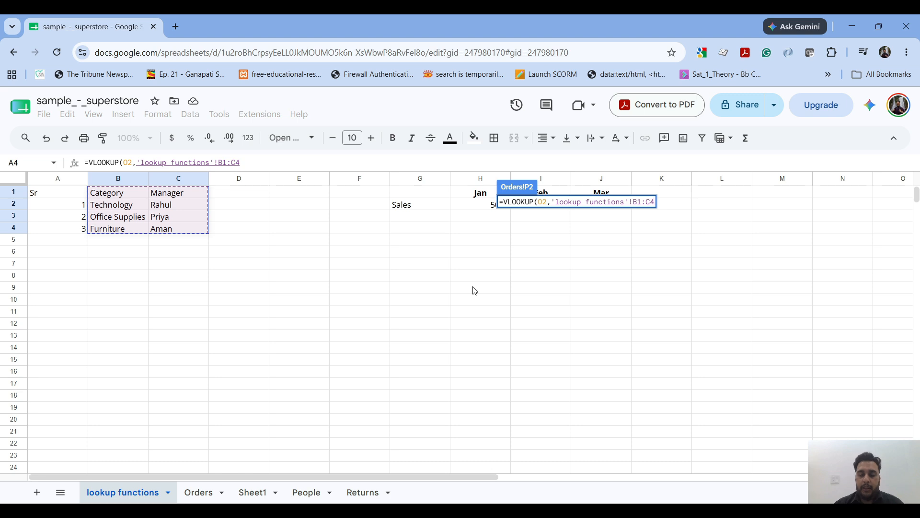
{"action": "type", "text": ","}
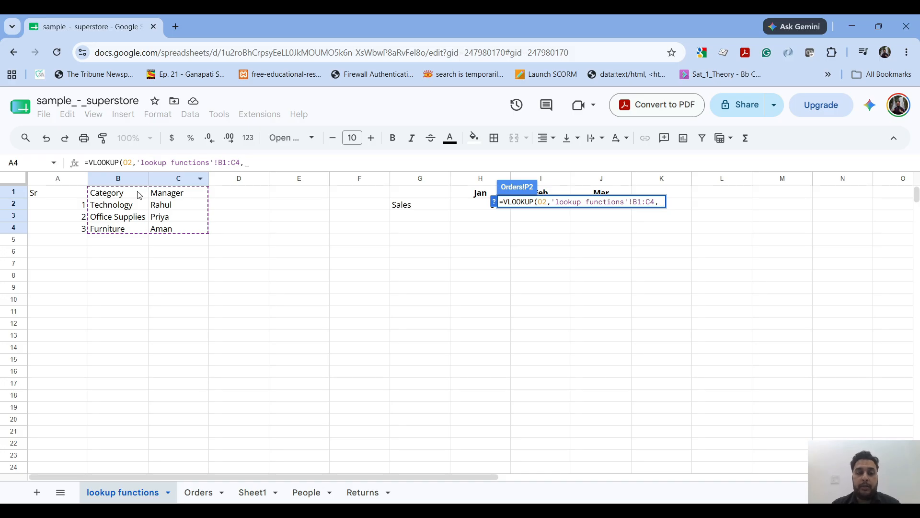
{"action": "type", "text": "2"}
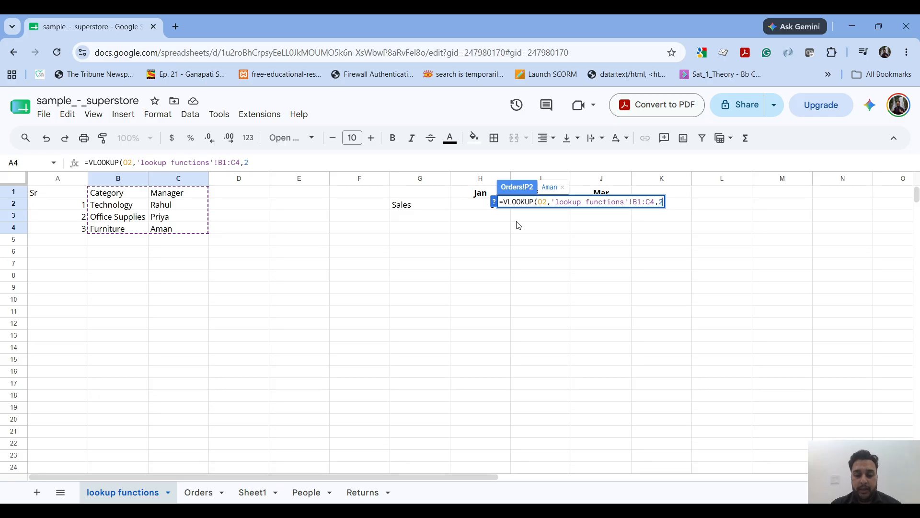
{"action": "type", "text": ","}
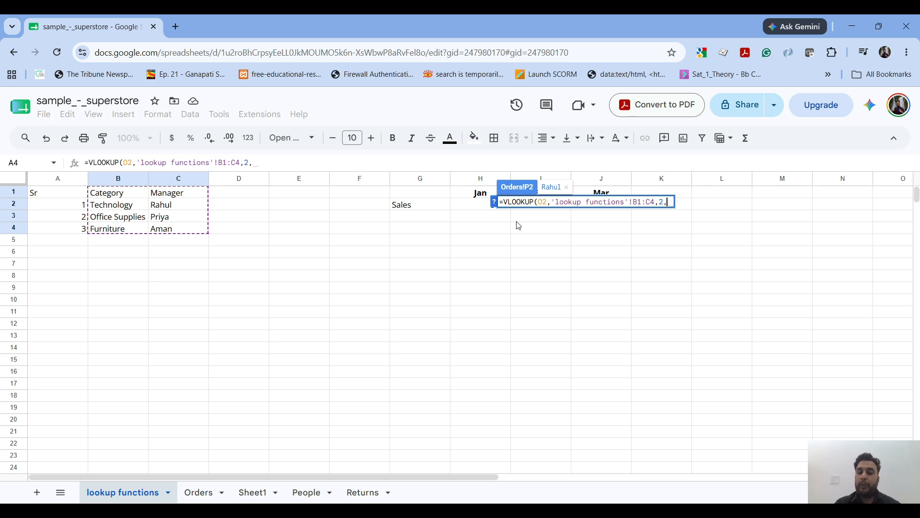
{"action": "type", "text": "True"}
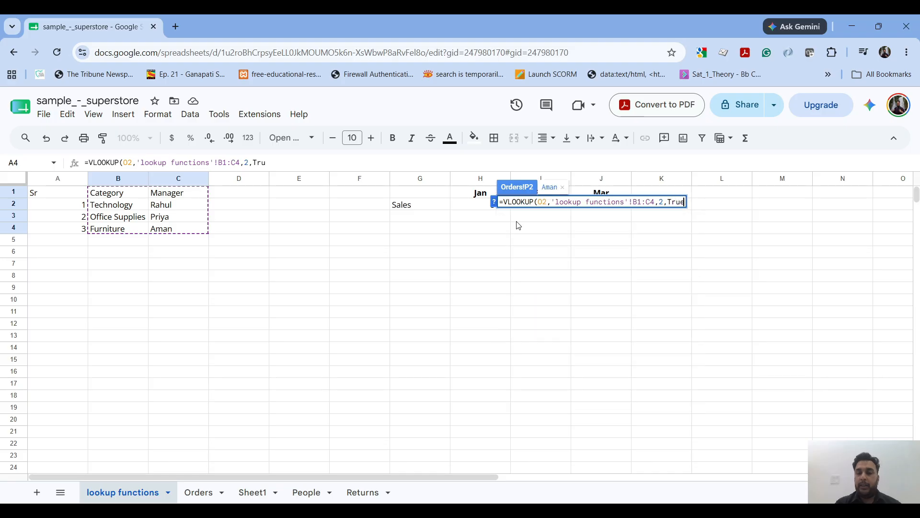
{"action": "key", "text": "BackSpace"}
{"action": "key", "text": "BackSpace"}
{"action": "key", "text": "BackSpace"}
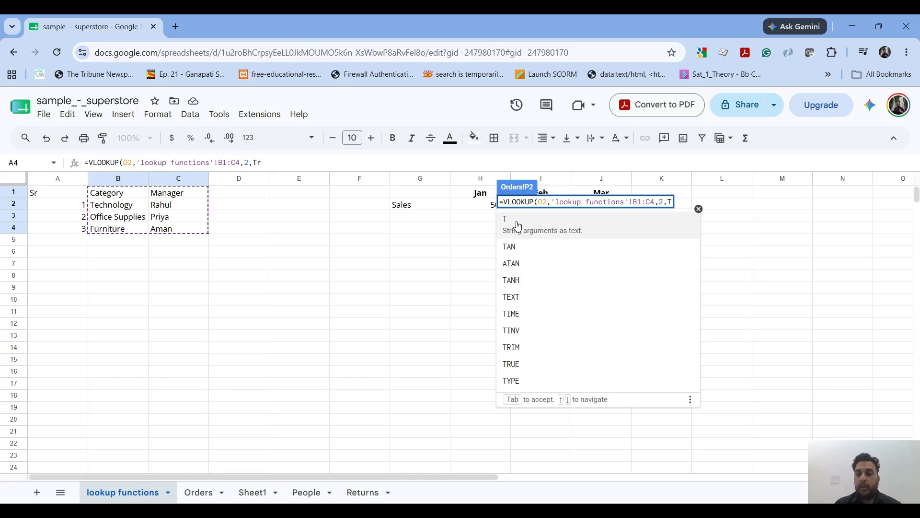
- Complete the P2 VLOOKUP with False for an exact match and fill P2:P5112 with the suggested version locked to $B$1:$C$4
{"action": "type", "text": "False)"}
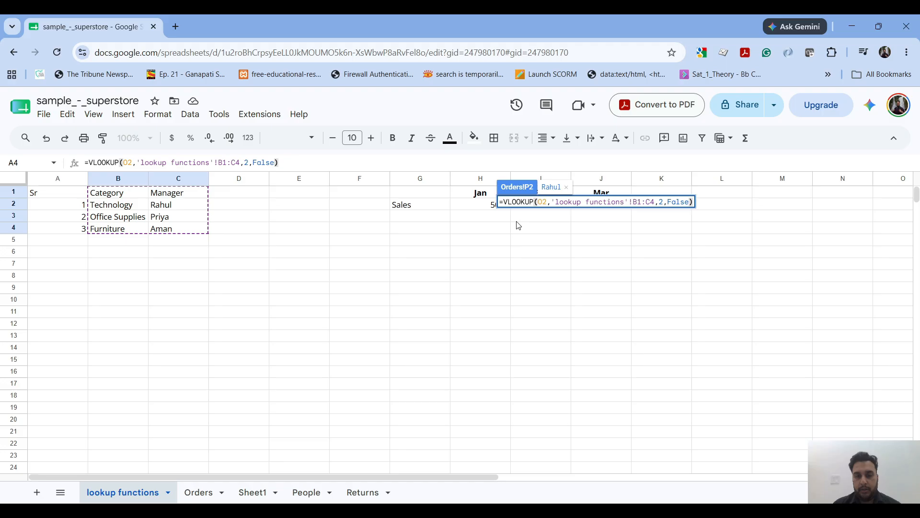
{"action": "key", "text": "Return"}
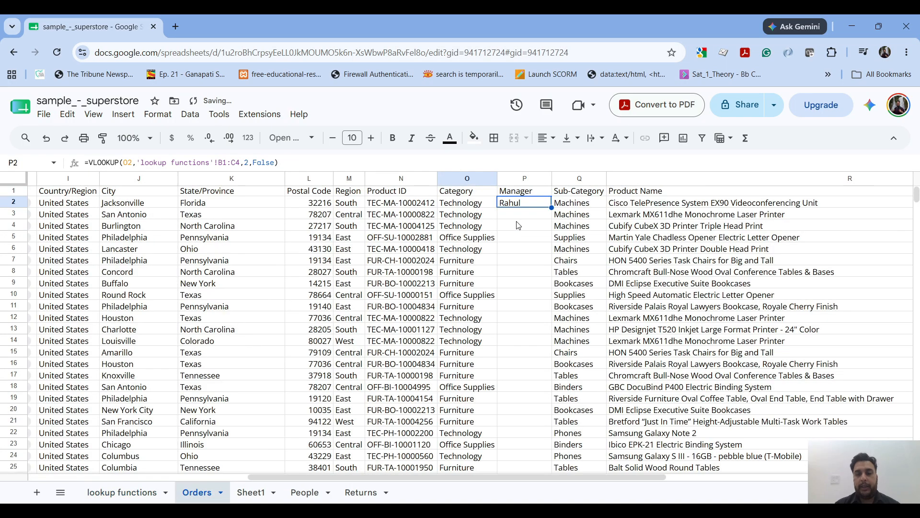
{"action": "double_click", "coordinate": [552, 207]}
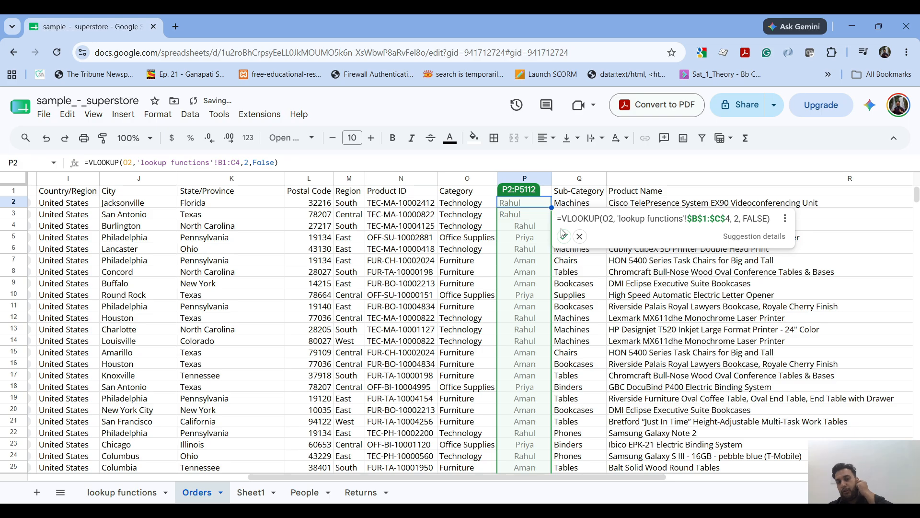
{"action": "left_click", "coordinate": [564, 235]}
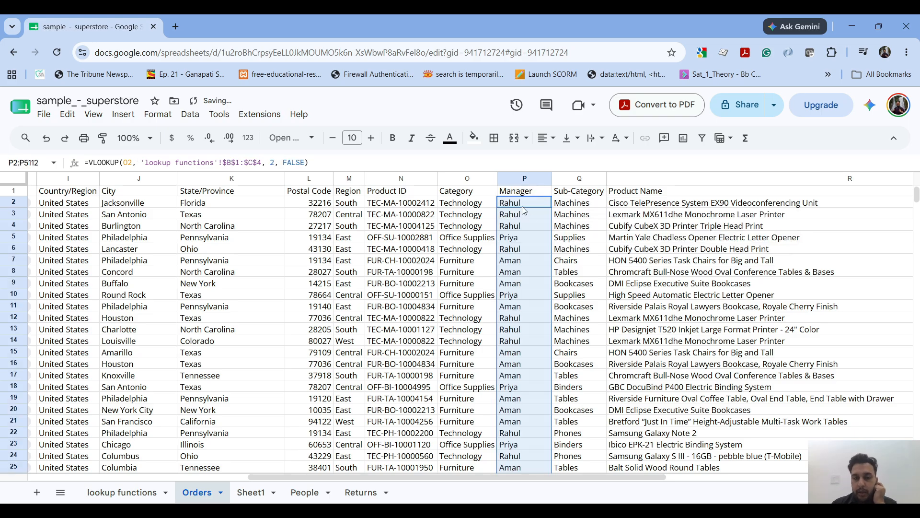
- Check the filled Manager values on the Orders sheet against the category-manager pairs on the lookup functions sheet
{"action": "left_click", "coordinate": [521, 239]}
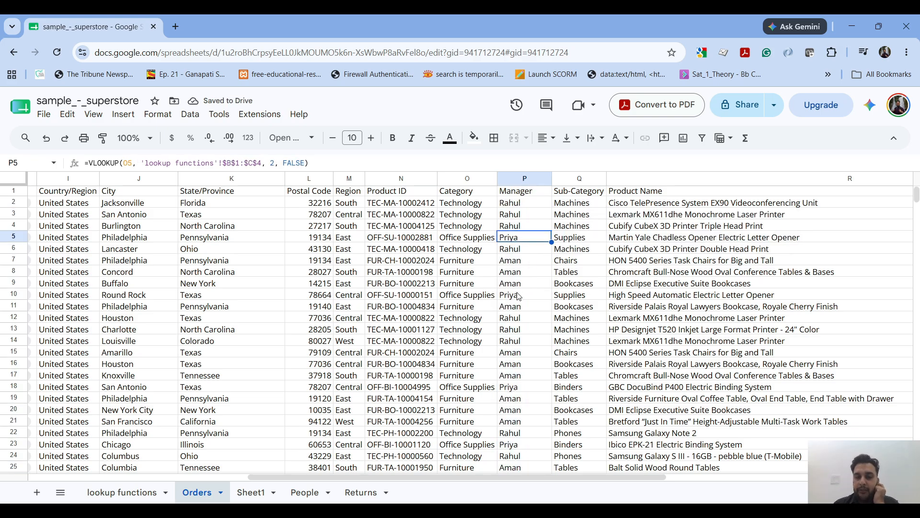
{"action": "left_click", "coordinate": [125, 493]}
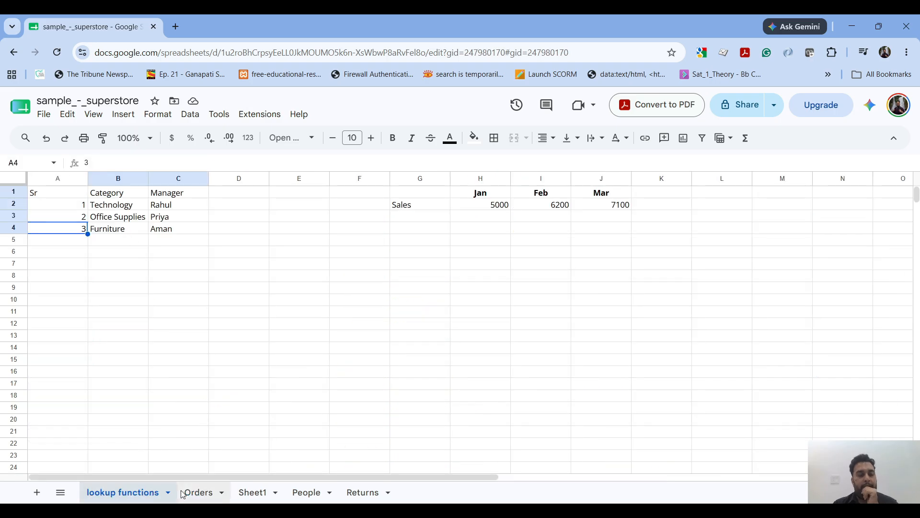
{"action": "left_click", "coordinate": [197, 493]}
{"action": "scroll", "coordinate": [522, 359], "scroll_direction": "down", "scroll_amount": 5}
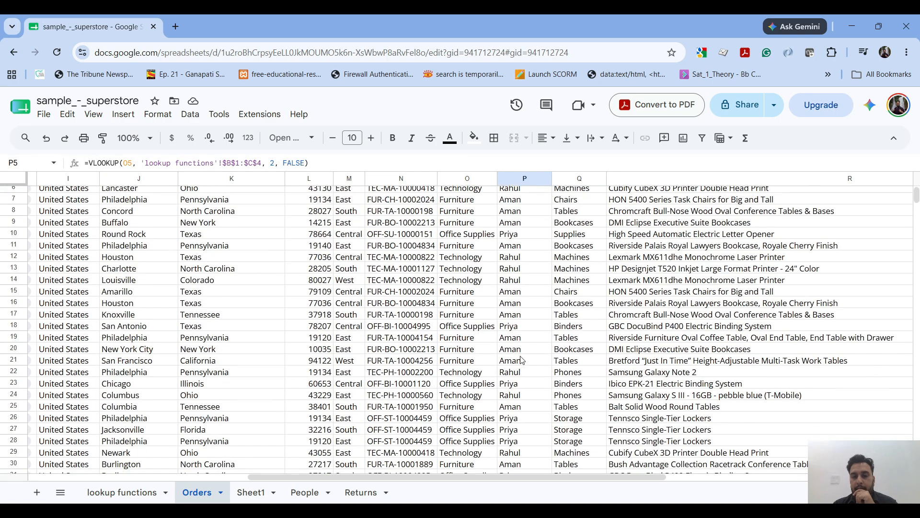
{"action": "scroll", "coordinate": [522, 359], "scroll_direction": "down", "scroll_amount": 20}
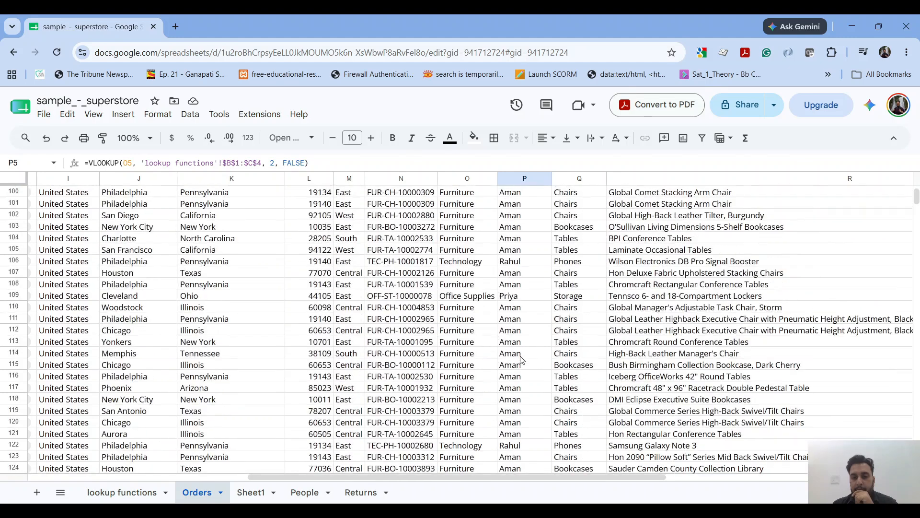
{"action": "scroll", "coordinate": [522, 360], "scroll_direction": "down", "scroll_amount": 3}
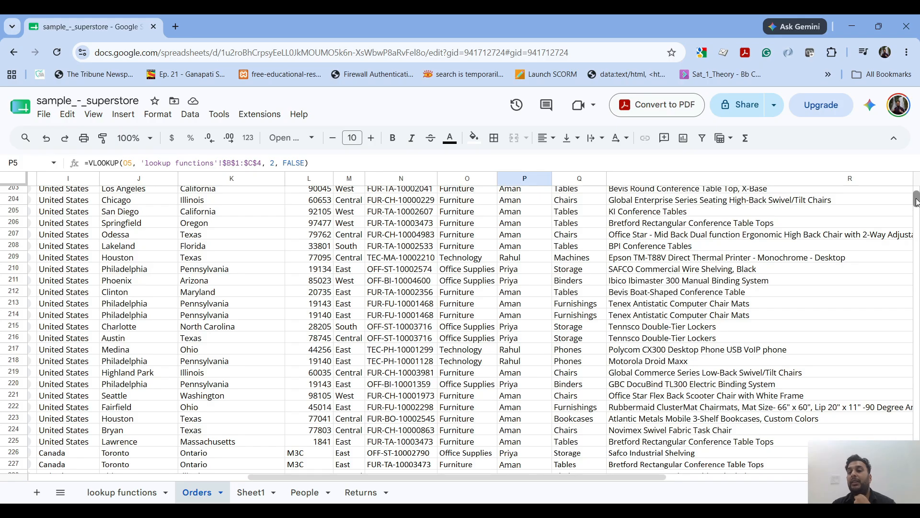
{"action": "left_click_drag", "start_coordinate": [916, 200], "coordinate": [918, 185]}
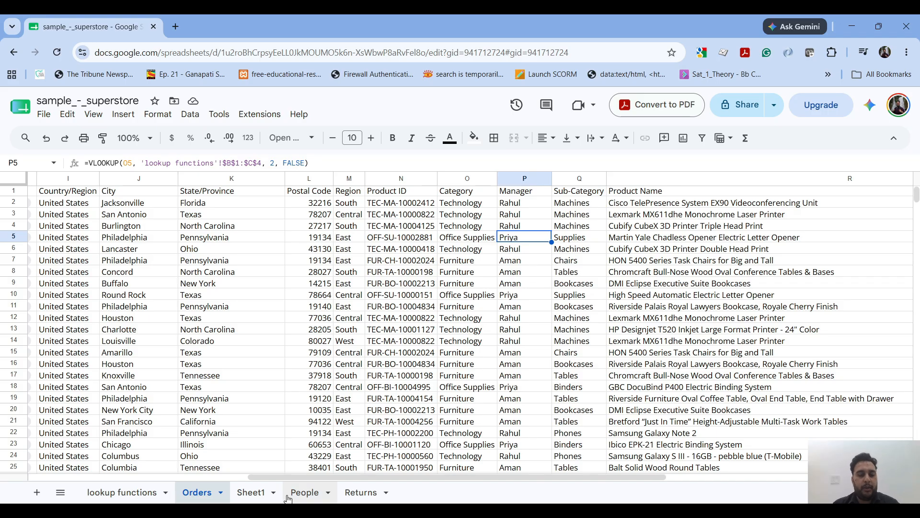
- Compare the horizontal month headings H1:J1 on the lookup functions sheet with the vertical Category column on the Orders sheet
{"action": "left_click", "coordinate": [257, 494]}
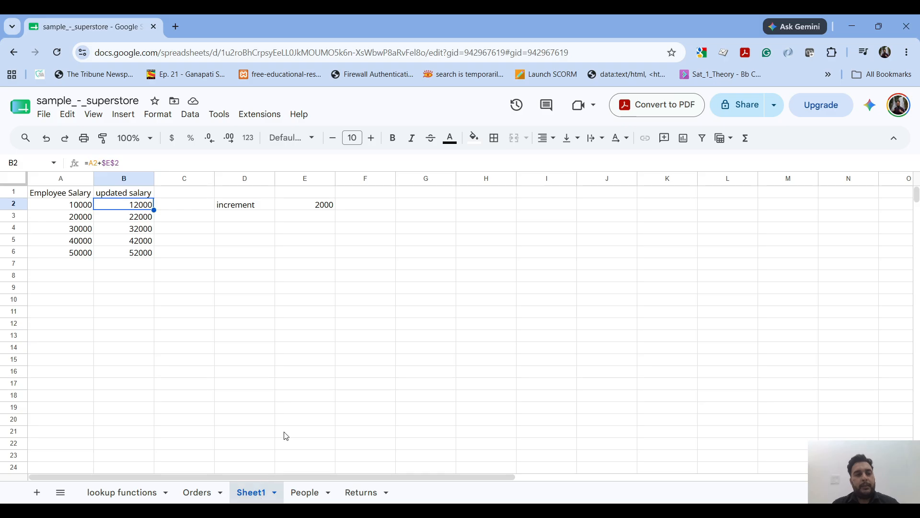
{"action": "left_click", "coordinate": [121, 498]}
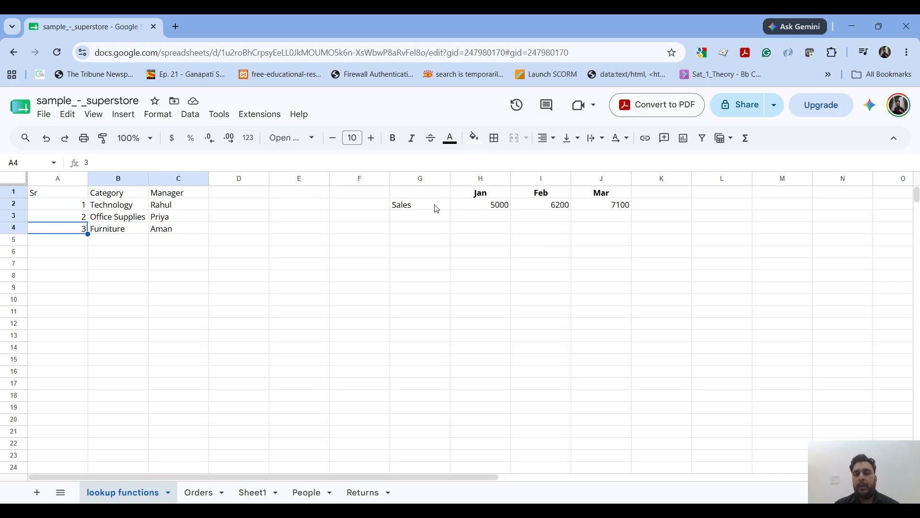
{"action": "left_click", "coordinate": [542, 204]}
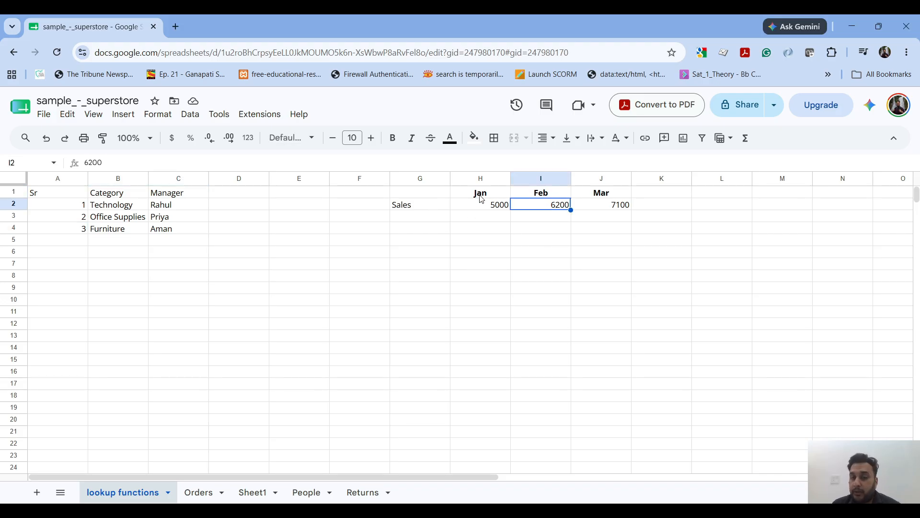
{"action": "left_click_drag", "start_coordinate": [481, 195], "coordinate": [603, 192]}
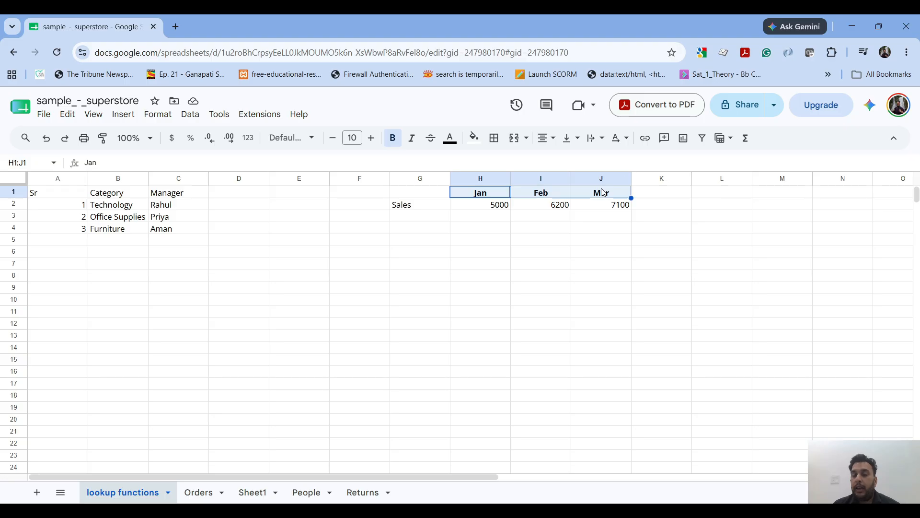
{"action": "left_click", "coordinate": [486, 197]}
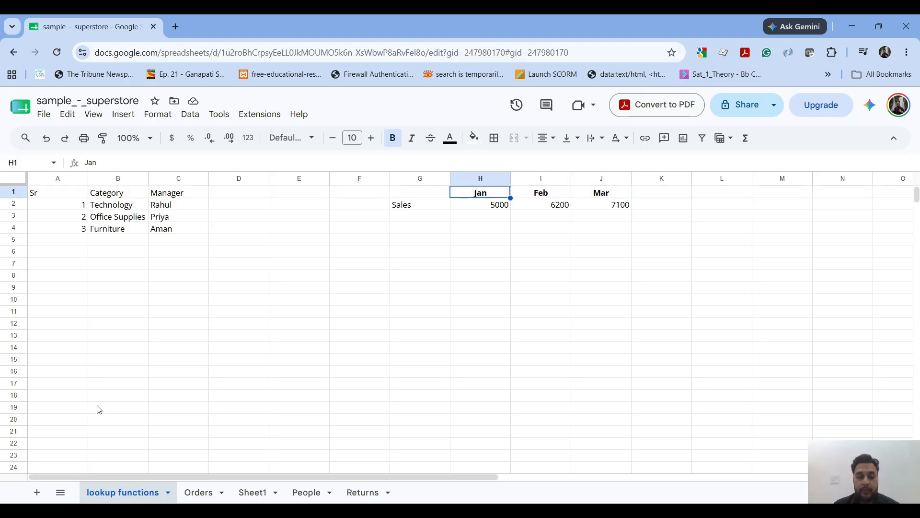
{"action": "left_click", "coordinate": [194, 492]}
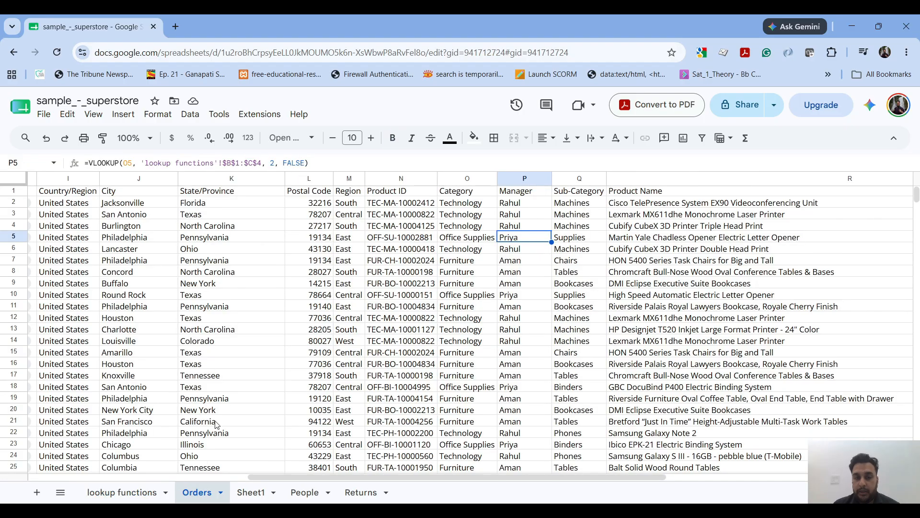
{"action": "left_click_drag", "start_coordinate": [469, 194], "coordinate": [483, 448]}
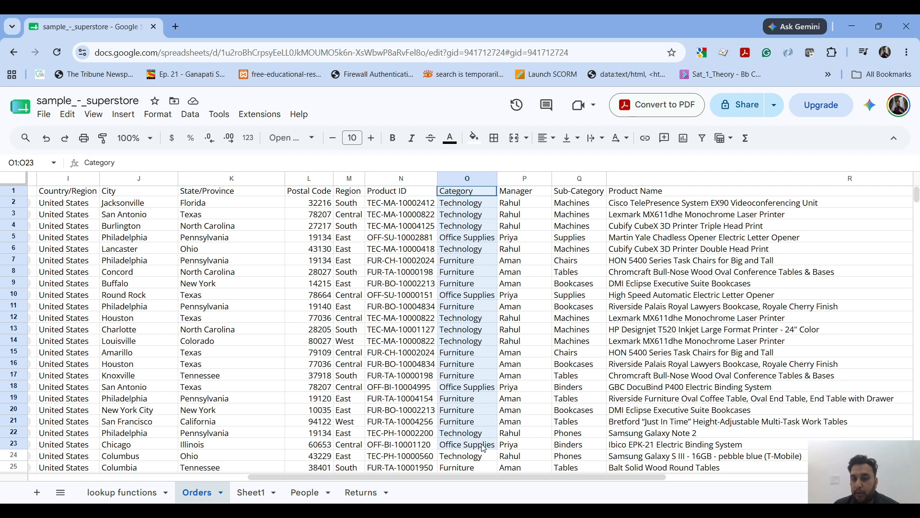
- Compare the vertical category list B2:B4 with the horizontal month headings H1:J1 on the lookup functions sheet
{"action": "left_click", "coordinate": [476, 213]}
{"action": "key", "text": "Down"}
{"action": "key", "text": "Down"}
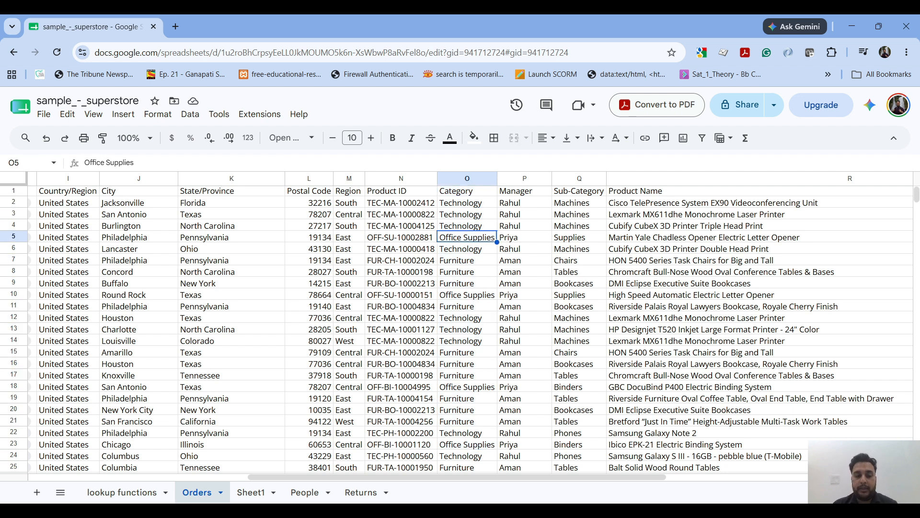
{"action": "left_click", "coordinate": [137, 500]}
{"action": "left_click_drag", "start_coordinate": [114, 206], "coordinate": [111, 231]}
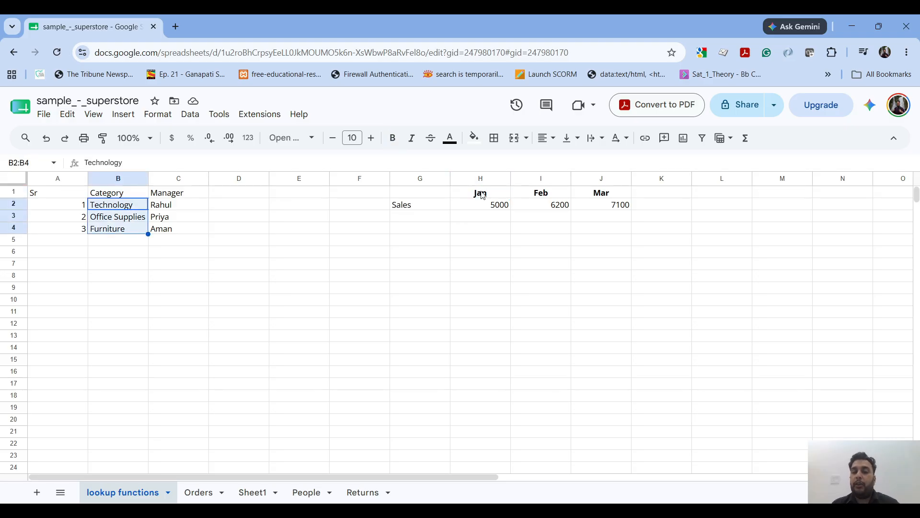
{"action": "left_click_drag", "start_coordinate": [482, 195], "coordinate": [629, 193]}
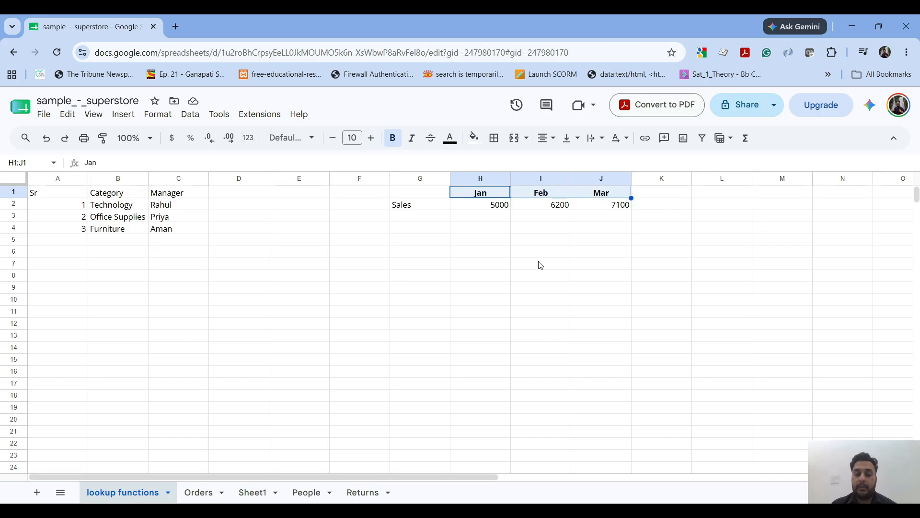
- Start an HLOOKUP formula in I4 of the lookup functions sheet with "Feb" as the search key, followed by a comma
{"action": "left_click", "coordinate": [525, 232]}
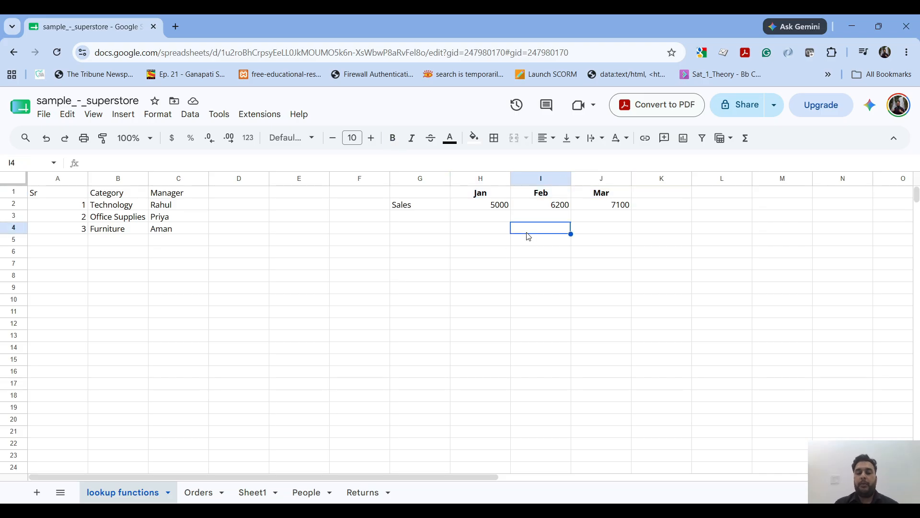
{"action": "type", "text": "="}
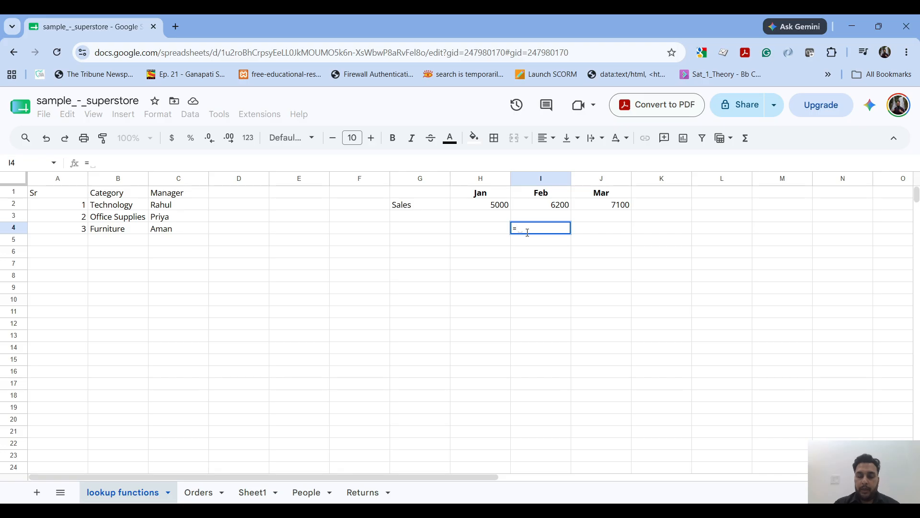
{"action": "type", "text": "h1"}
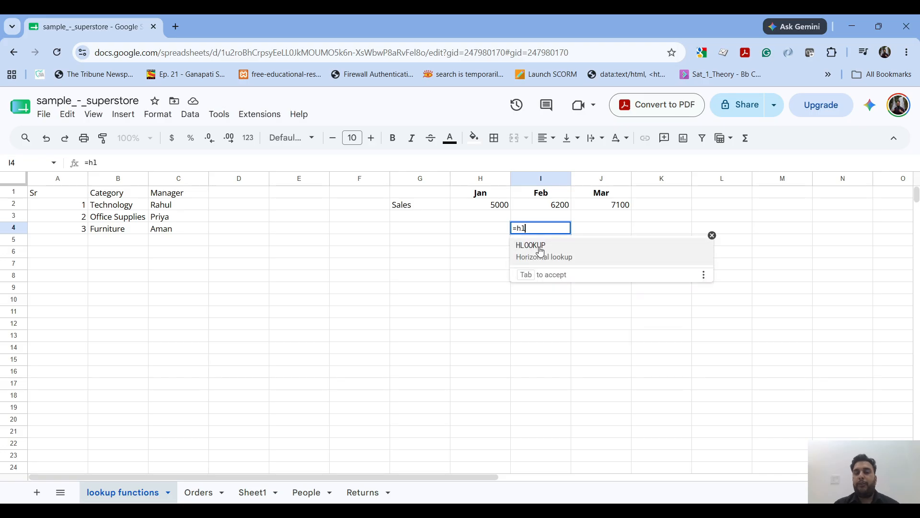
{"action": "left_click", "coordinate": [537, 246]}
{"action": "left_click", "coordinate": [540, 242]}
{"action": "key", "text": "BackSpace"}
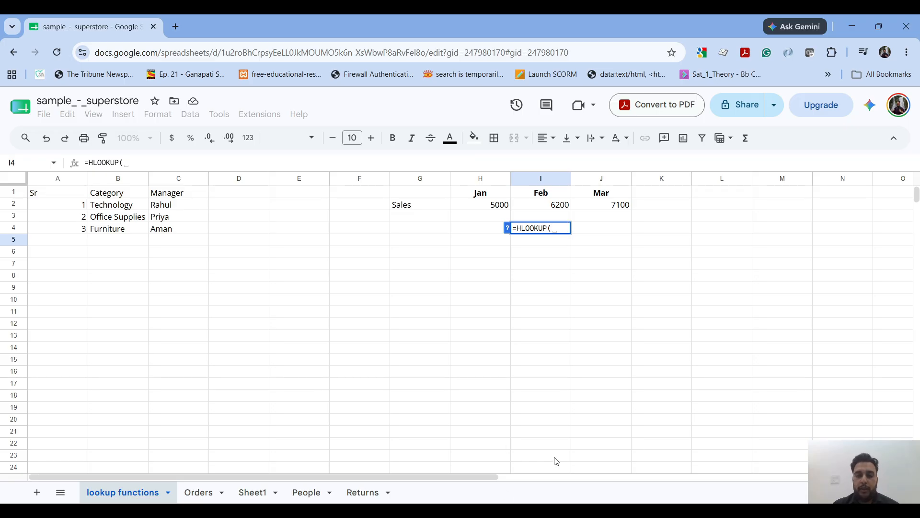
{"action": "type", "text": "\""}
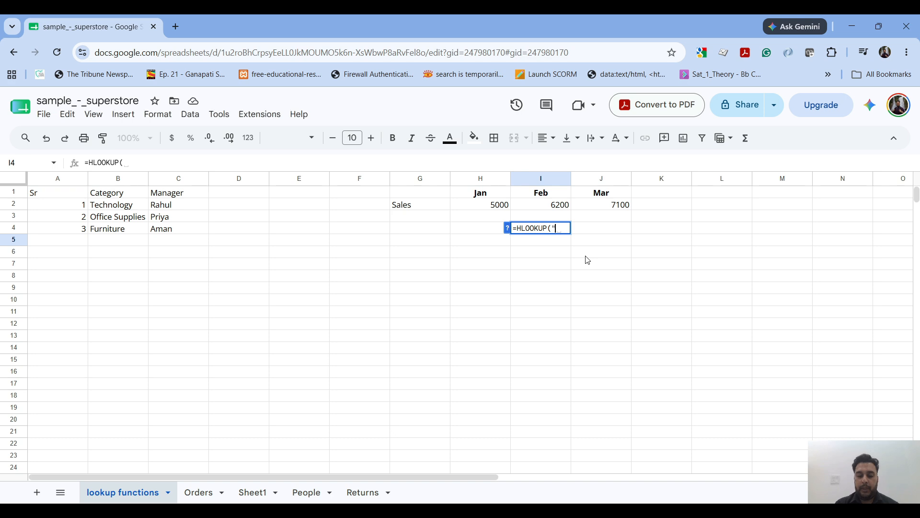
{"action": "type", "text": "Feb\","}
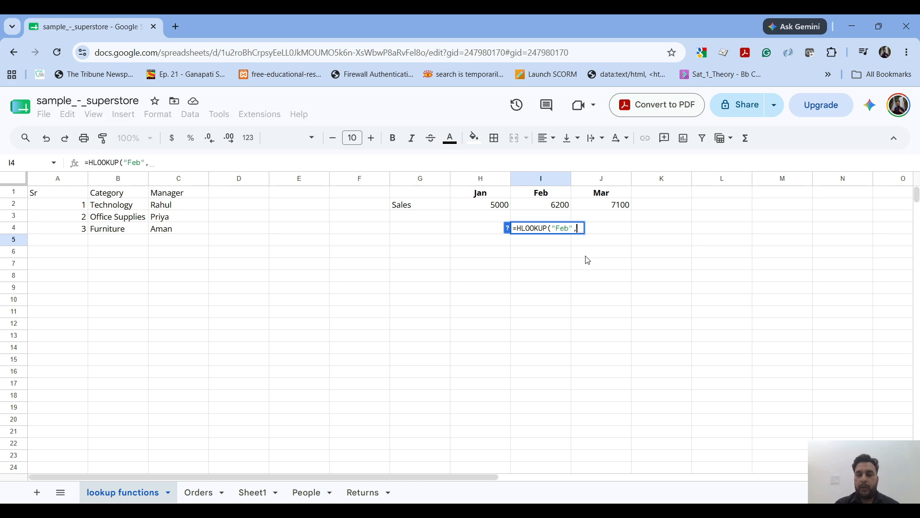
- Complete the I4 HLOOKUP with range G1:J2, row index 2 and False for an exact match
{"action": "left_click_drag", "start_coordinate": [431, 192], "coordinate": [604, 209]}
{"action": "type", "text": ","}
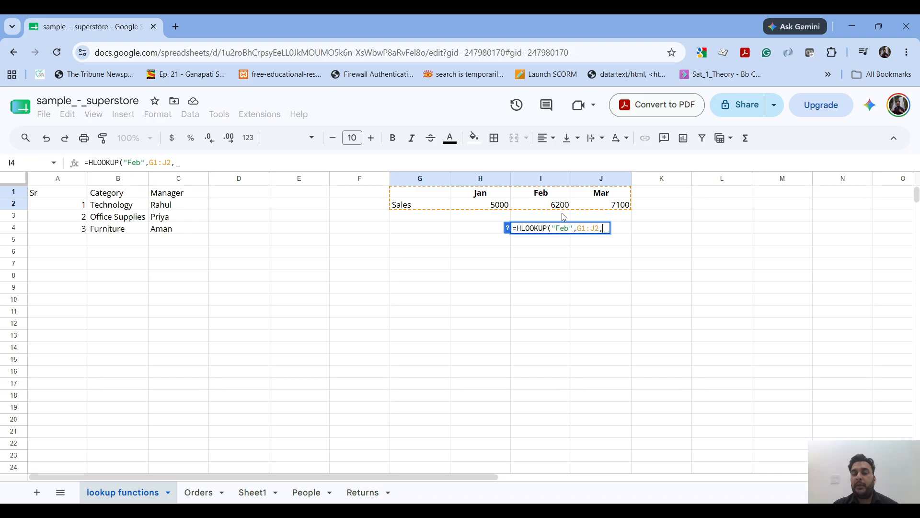
{"action": "type", "text": "2,"}
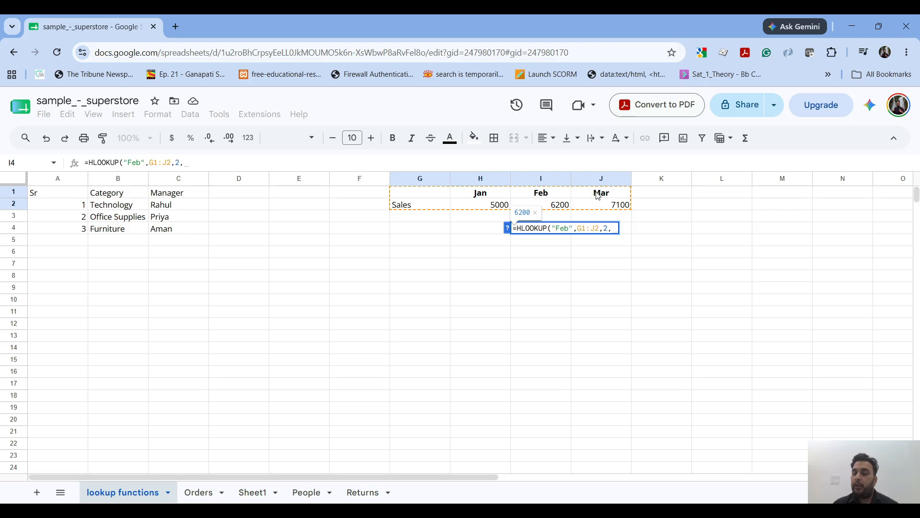
{"action": "type", "text": "Fal"}
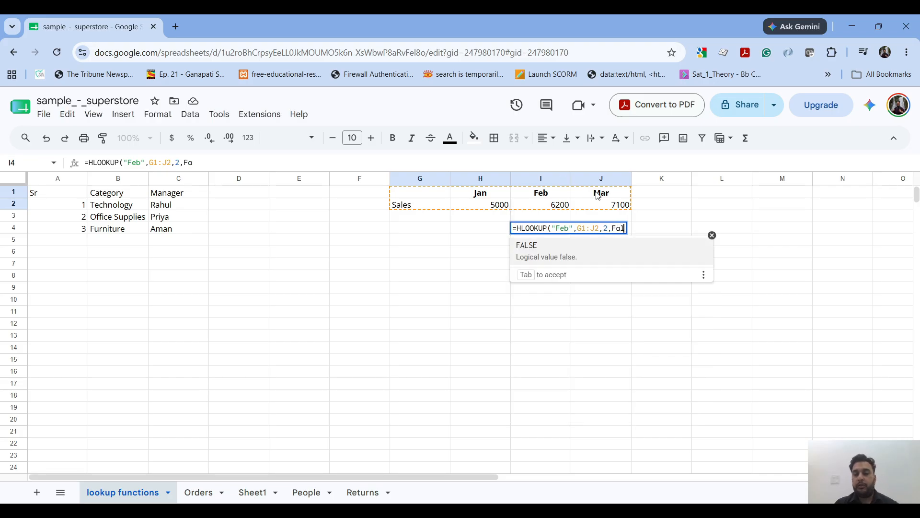
{"action": "key", "text": "Tab"}
{"action": "type", "text": ")"}
{"action": "key", "text": "Return"}
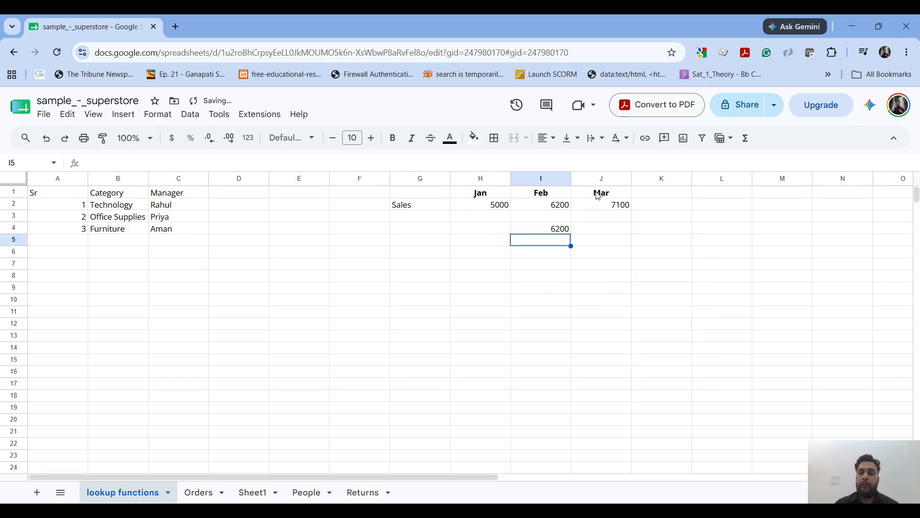
- Enter the month labels Feb in H4 and Jan in H5
{"action": "left_click", "coordinate": [498, 233]}
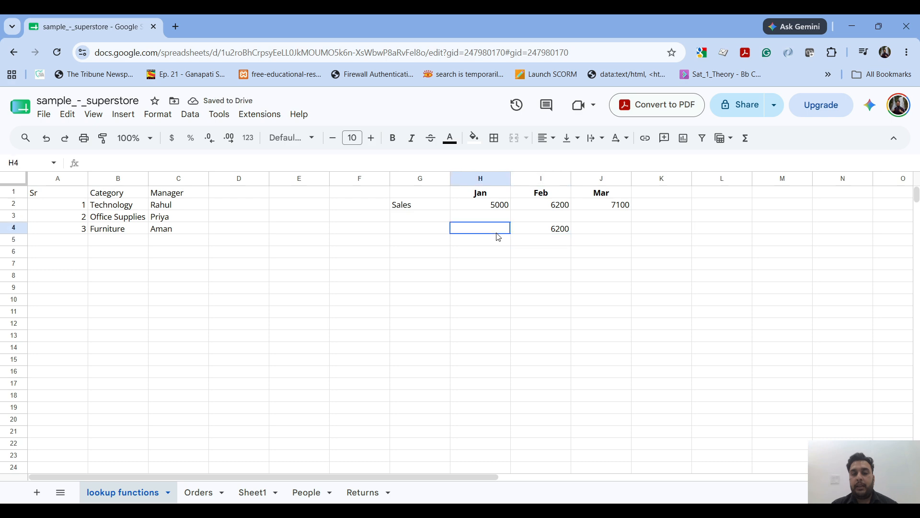
{"action": "type", "text": "Feb"}
{"action": "key", "text": "Tab"}
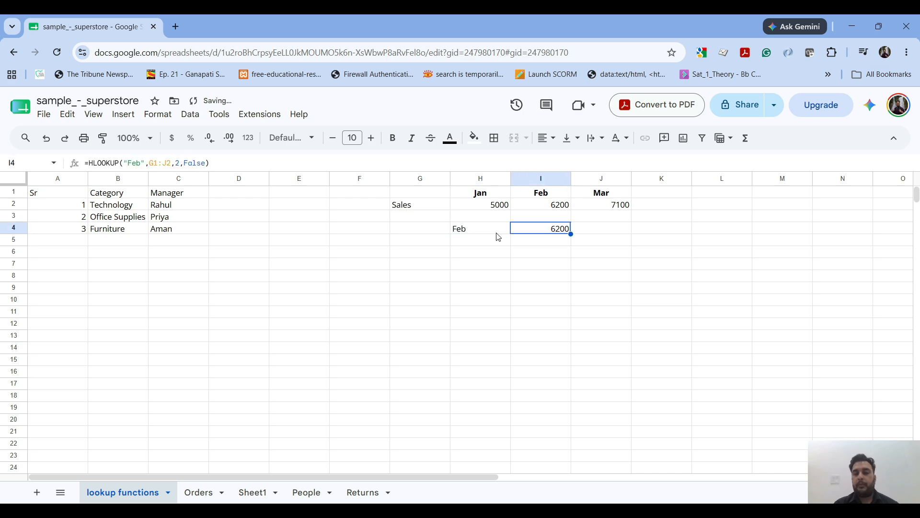
{"action": "left_click", "coordinate": [498, 236]}
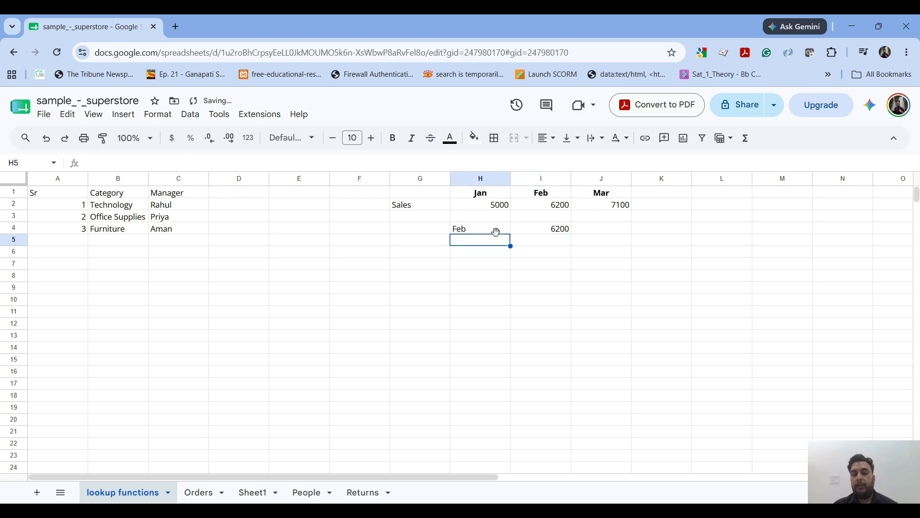
{"action": "type", "text": "Jan"}
{"action": "key", "text": "Tab"}
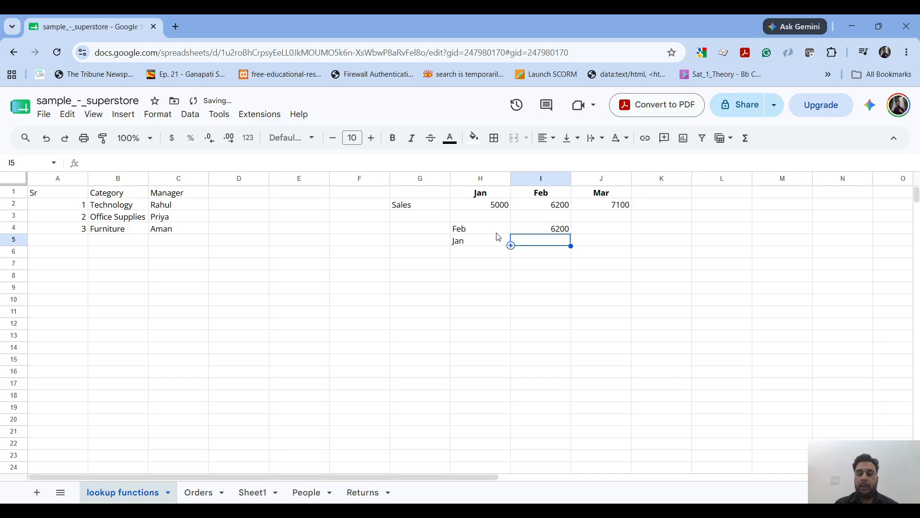
- Enter an HLOOKUP in I5 that searches for H5 in G1:J2 with row index 2 and False
{"action": "type", "text": "=hl"}
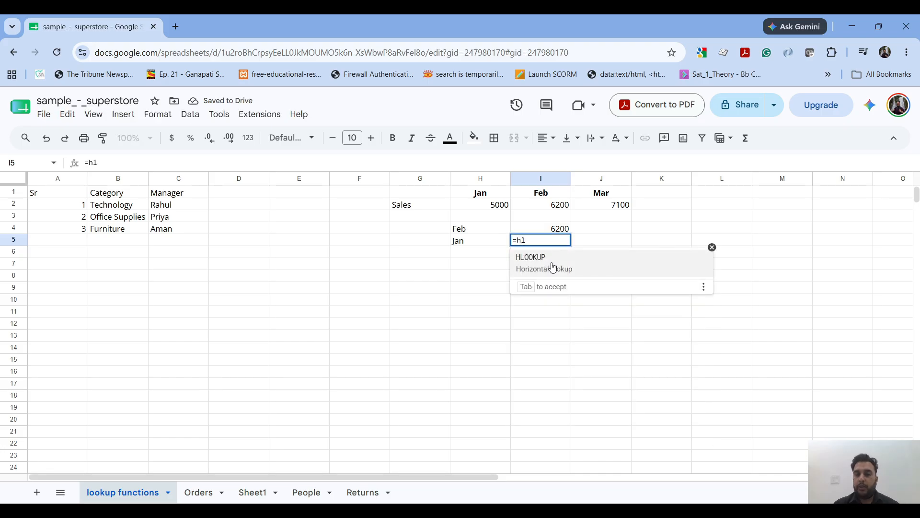
{"action": "left_click", "coordinate": [553, 267]}
{"action": "left_click", "coordinate": [474, 245]}
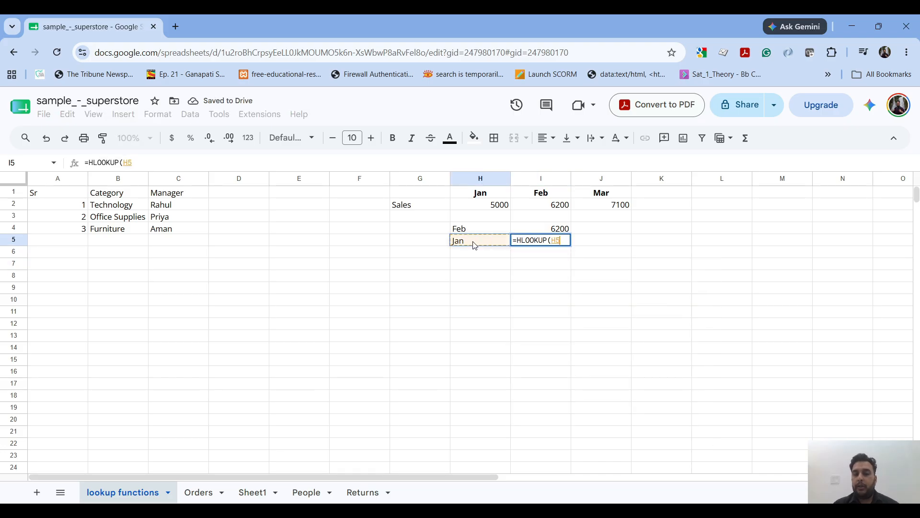
{"action": "type", "text": ","}
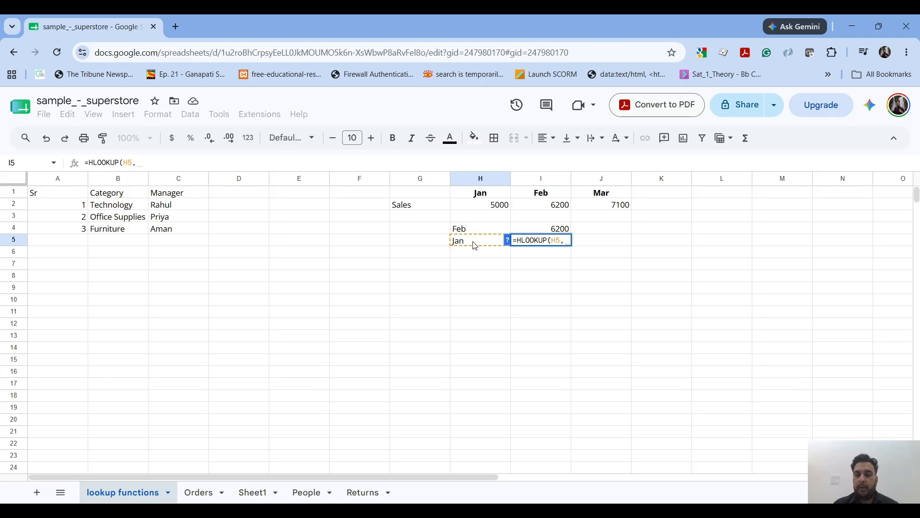
{"action": "left_click_drag", "start_coordinate": [430, 196], "coordinate": [612, 206]}
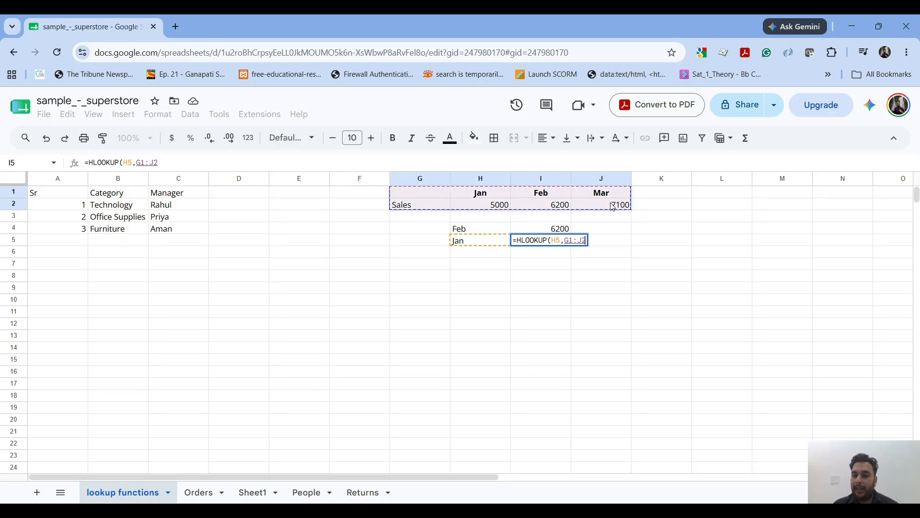
{"action": "type", "text": ",2,"}
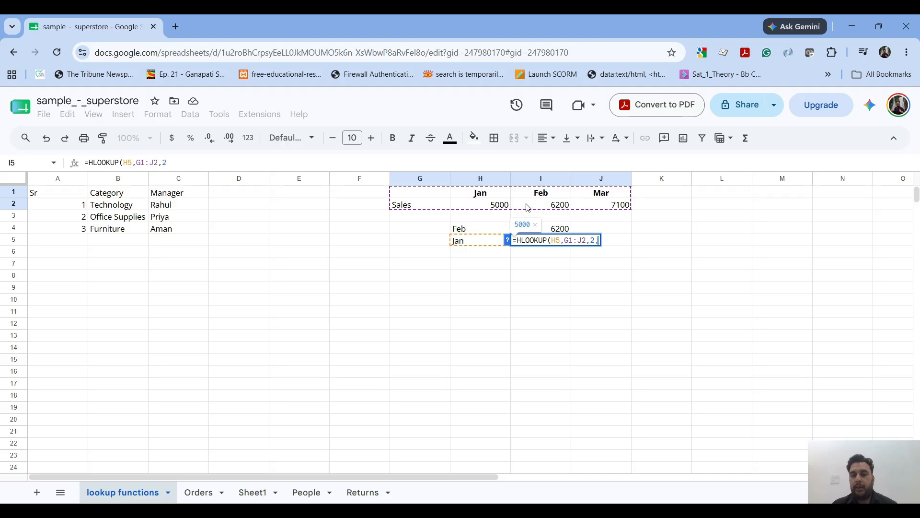
{"action": "type", "text": "False"}
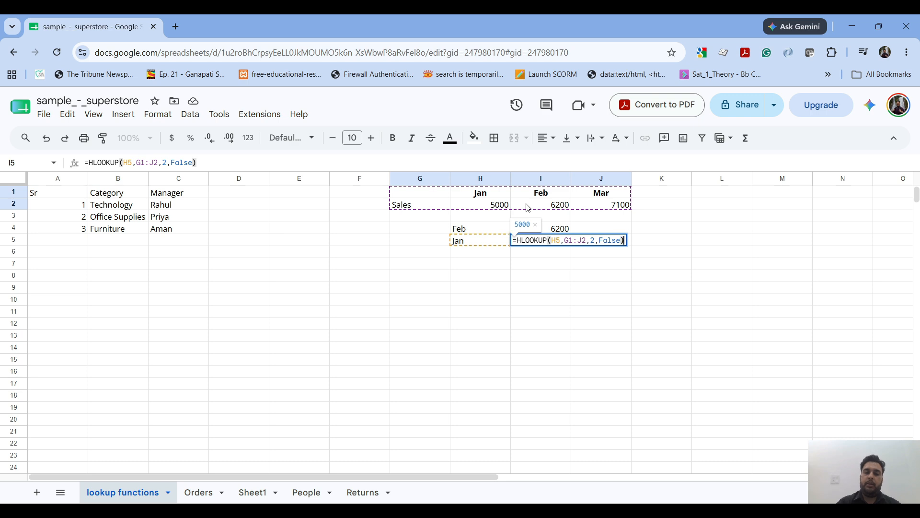
{"action": "key", "text": "Return"}
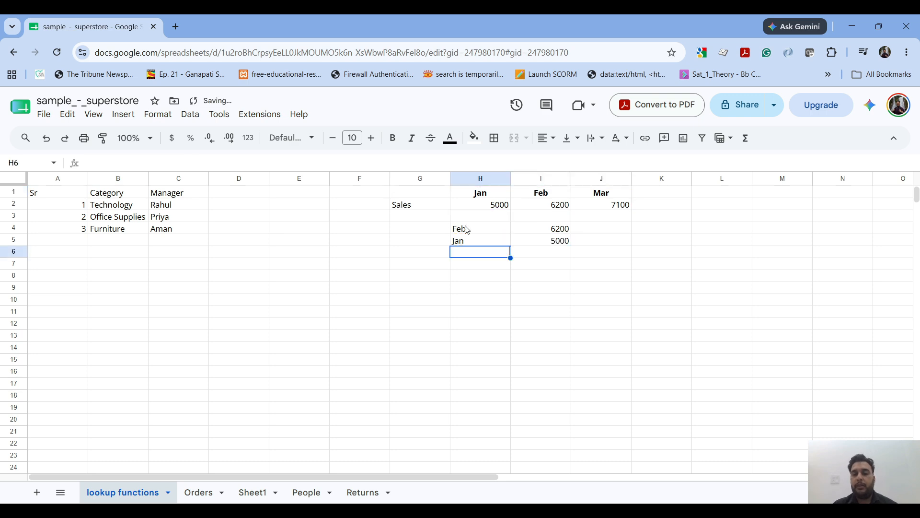
- Move the monthly sales table from G1:J2 to G8:J9, below the HLOOKUP results
{"action": "left_click_drag", "start_coordinate": [466, 230], "coordinate": [558, 244]}
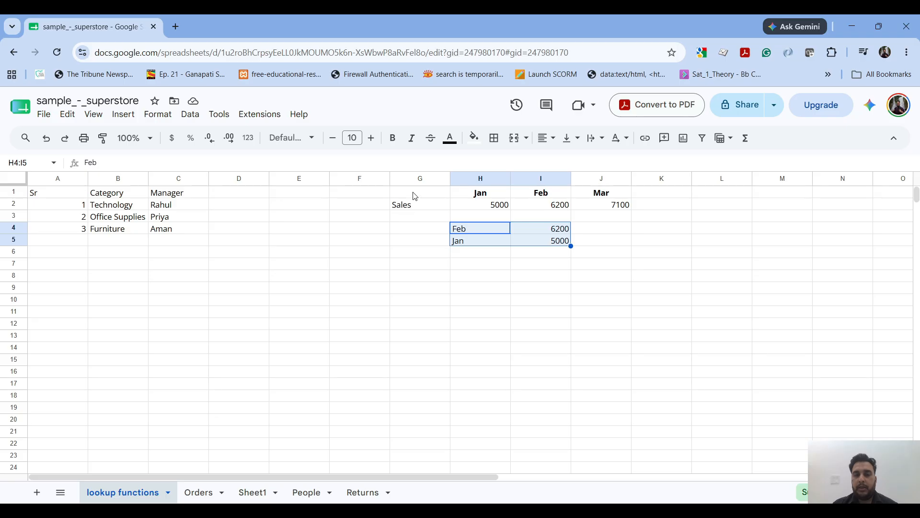
{"action": "left_click_drag", "start_coordinate": [416, 195], "coordinate": [605, 206]}
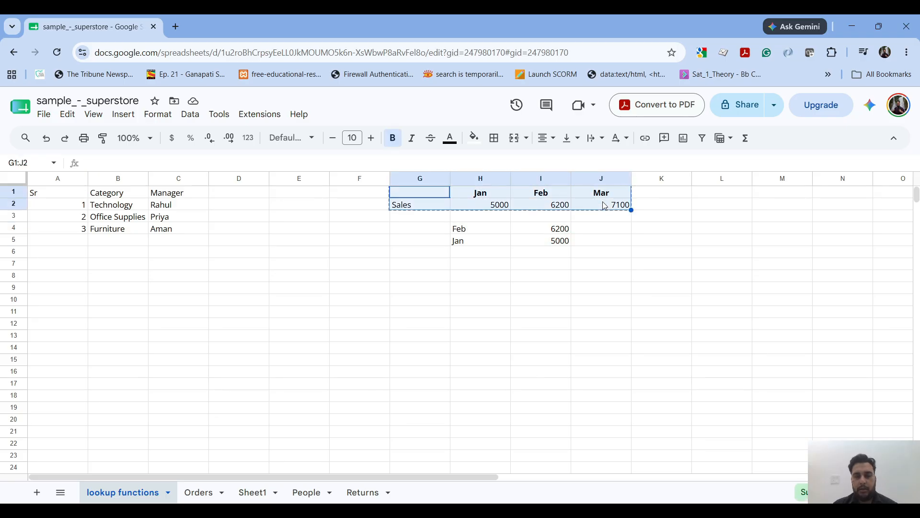
{"action": "left_click", "coordinate": [409, 281]}
{"action": "key", "text": "ctrl+v"}
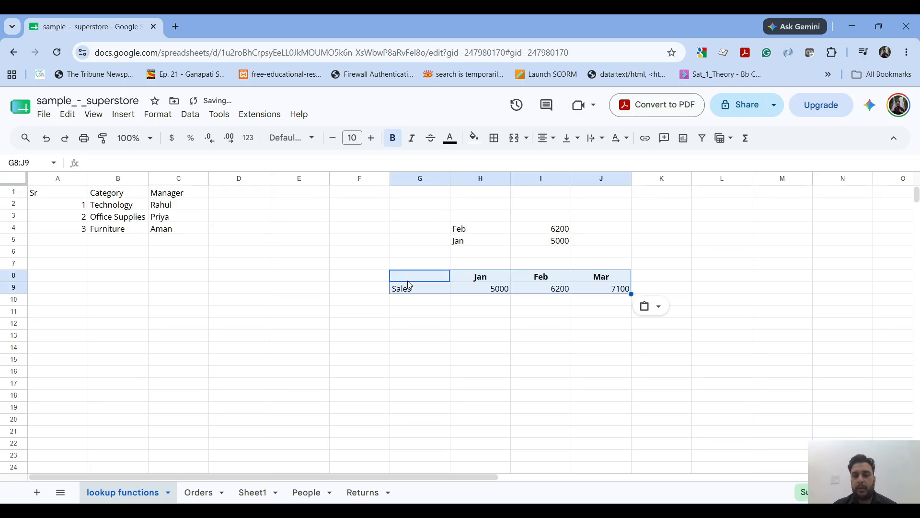
- Relabel the Sales row in G9 as Technology and copy Office Supplies and Furniture from B3:B4 into G10:G11
{"action": "left_click", "coordinate": [413, 292]}
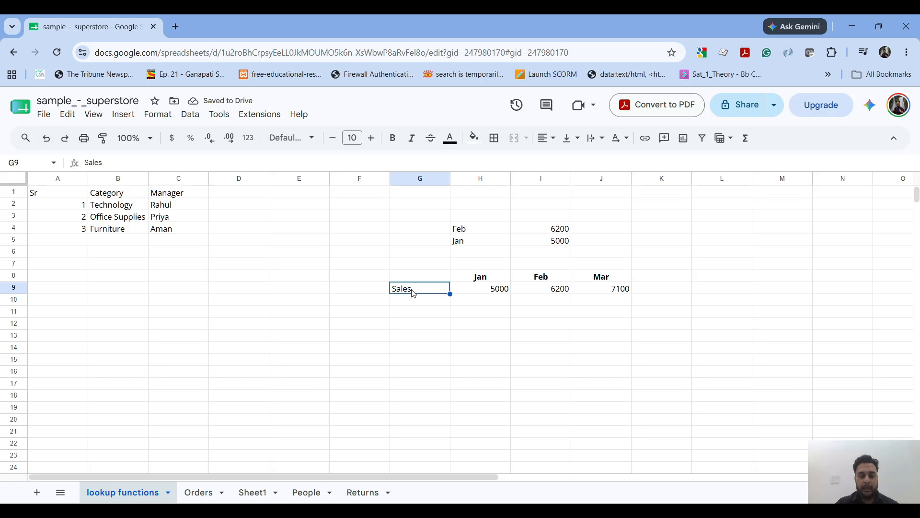
{"action": "type", "text": "Technology"}
{"action": "key", "text": "Tab"}
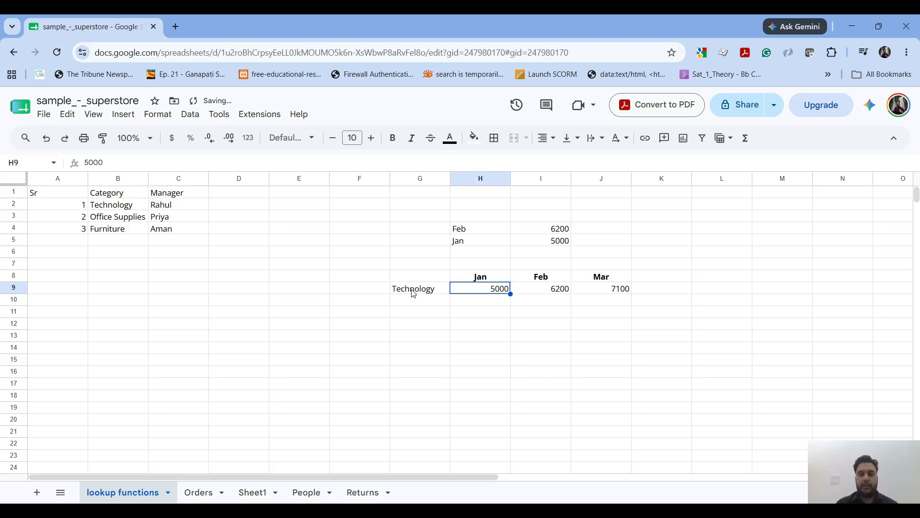
{"action": "left_click", "coordinate": [412, 290]}
{"action": "left_click", "coordinate": [134, 218]}
{"action": "key", "text": "shift+Down"}
{"action": "key", "text": "ctrl+c"}
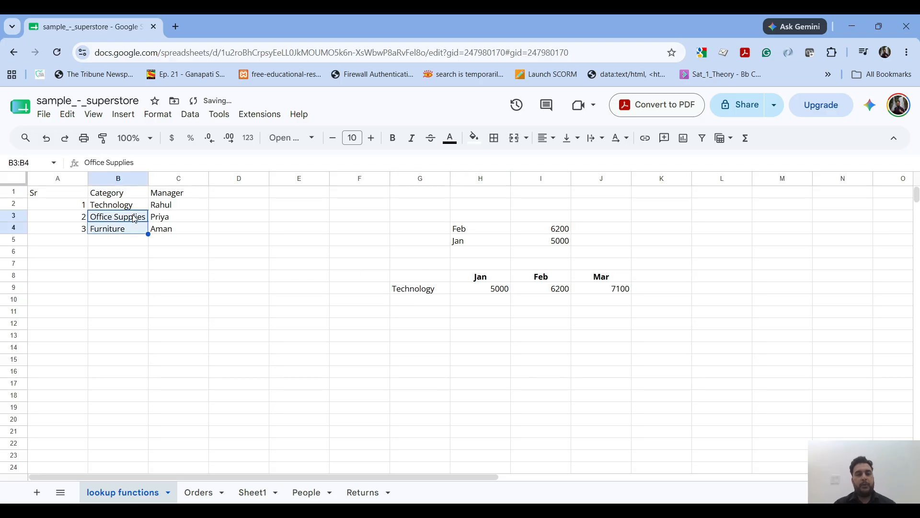
{"action": "left_click", "coordinate": [426, 302]}
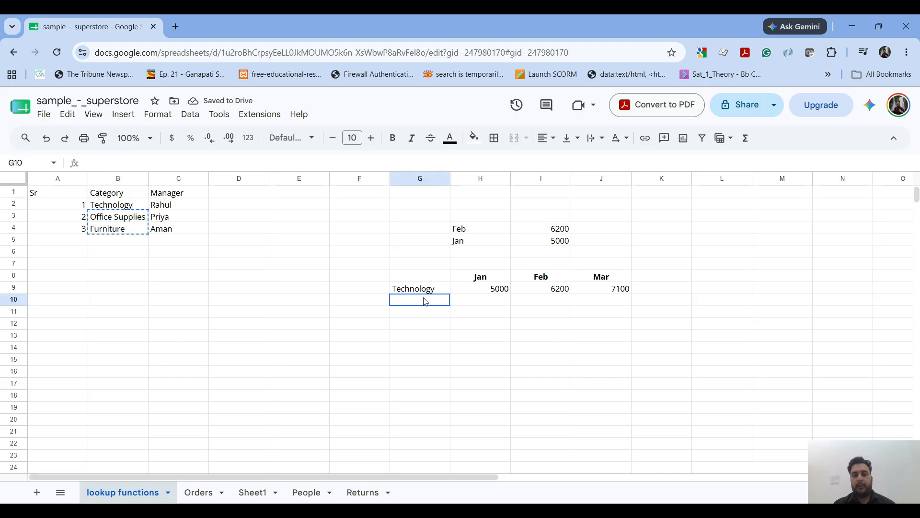
{"action": "key", "text": "ctrl+v"}
- Enter a RANDBETWEEN formula in H10 for the Jan sales of Office Supplies, ranging from 5000 to 10000
{"action": "key", "text": "Up"}
{"action": "key", "text": "Right"}
{"action": "key", "text": "Down"}
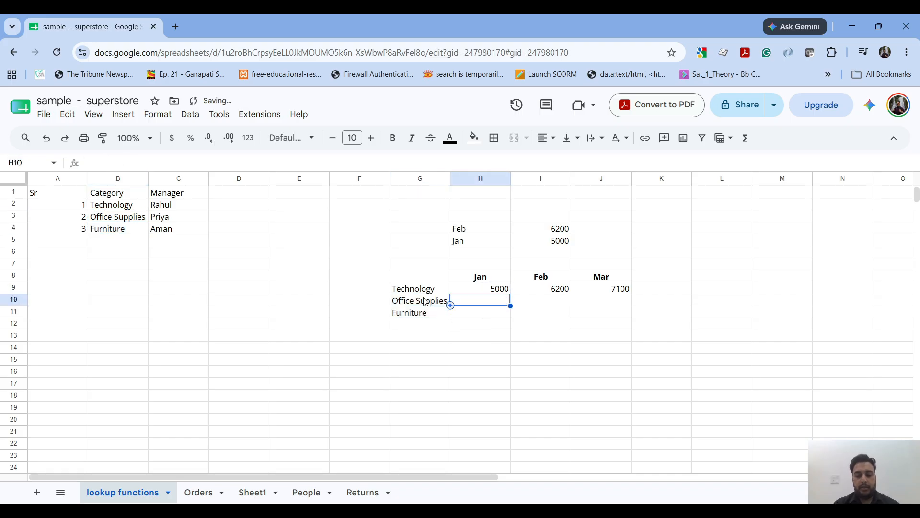
{"action": "type", "text": "=rand"}
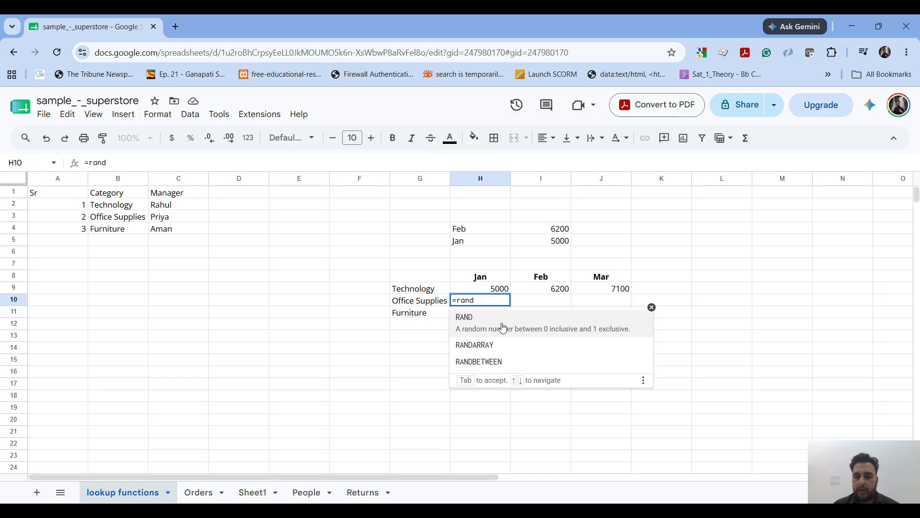
{"action": "left_click", "coordinate": [487, 360]}
{"action": "left_click", "coordinate": [487, 360]}
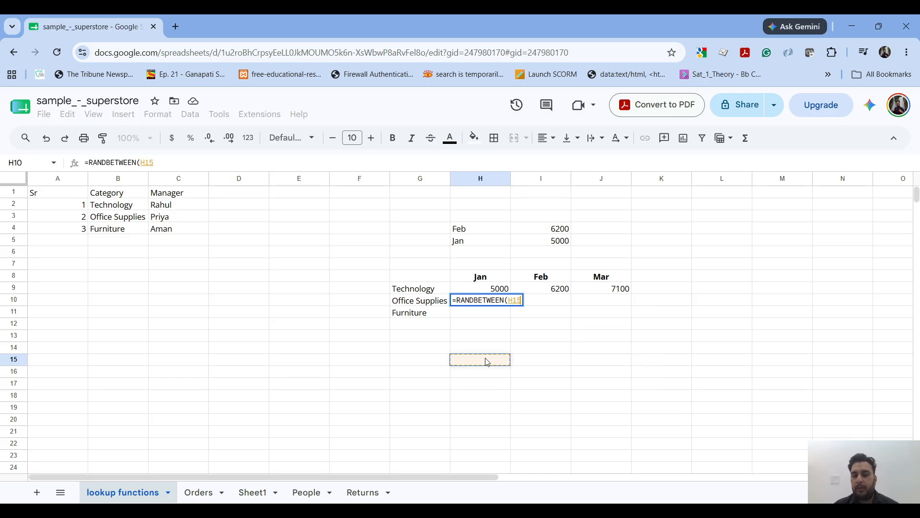
{"action": "key", "text": "BackSpace"}
{"action": "key", "text": "BackSpace"}
{"action": "key", "text": "BackSpace"}
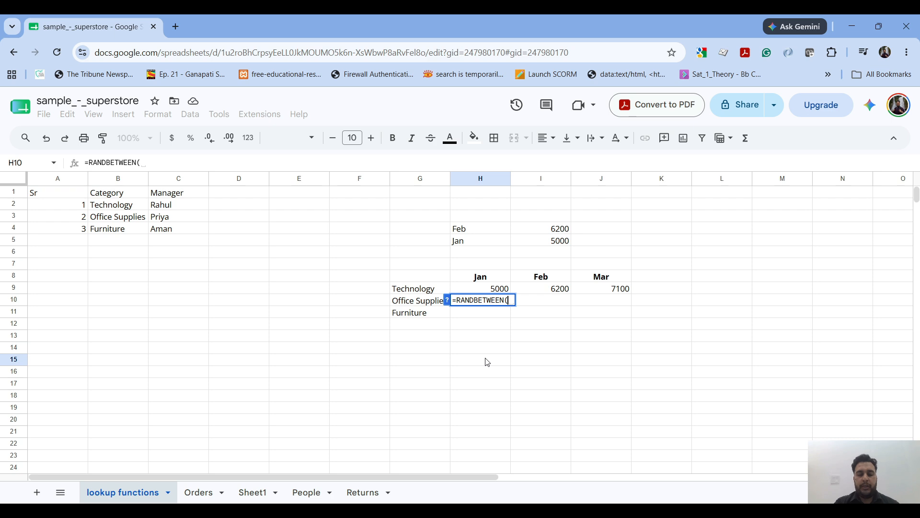
{"action": "type", "text": "5000,100"}
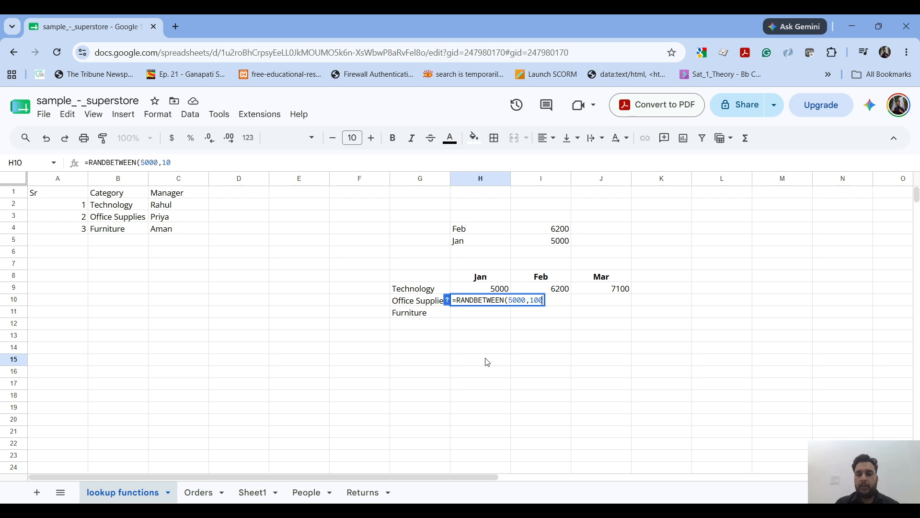
{"action": "type", "text": "00)"}
{"action": "key", "text": "Return"}
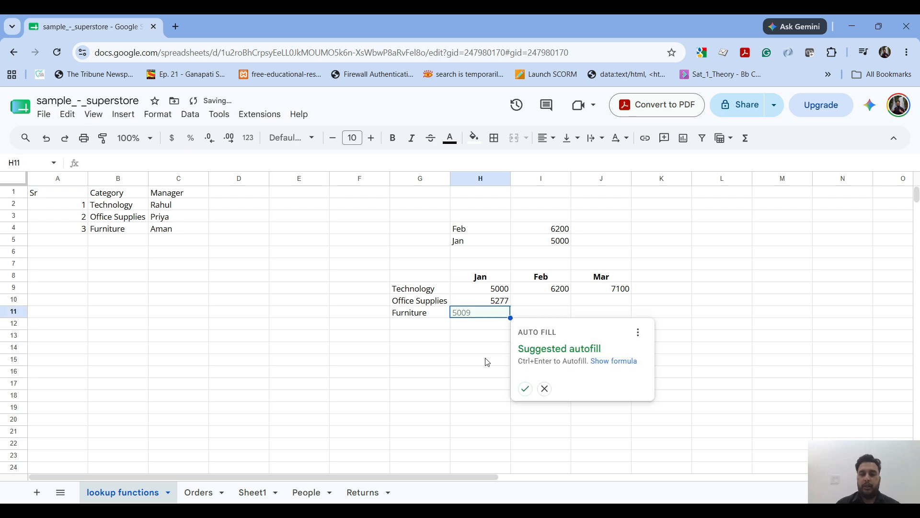
- Extend the random number formula across H10:J11 and convert the whole block to fixed values
{"action": "left_click", "coordinate": [527, 396]}
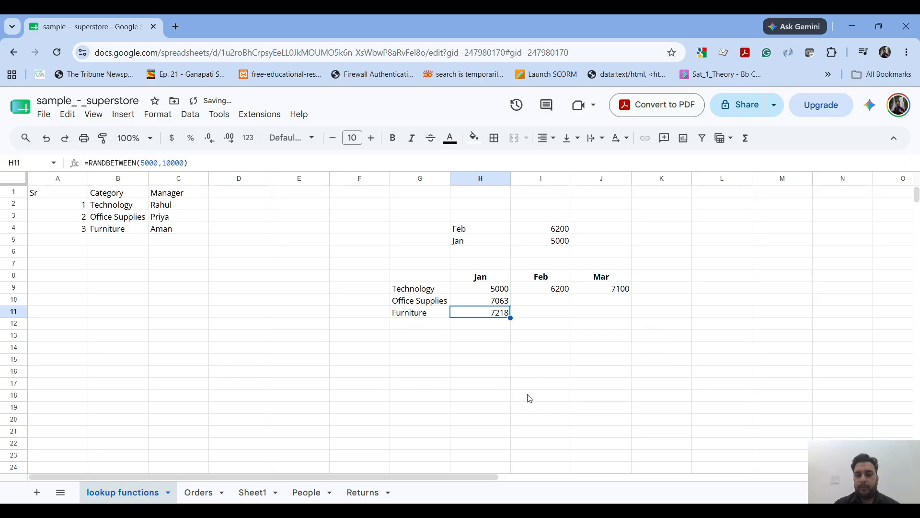
{"action": "left_click_drag", "start_coordinate": [498, 305], "coordinate": [628, 317]}
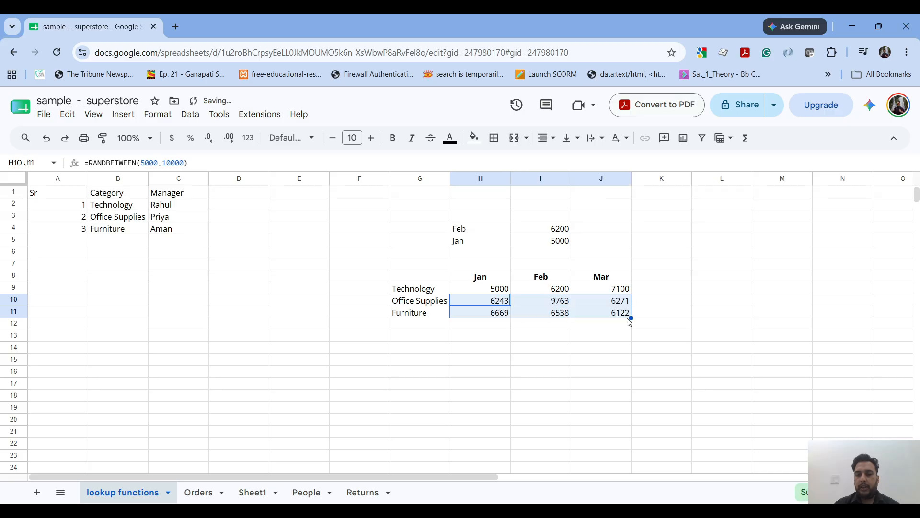
{"action": "right_click", "coordinate": [497, 303]}
{"action": "mouse_move", "coordinate": [580, 210]}
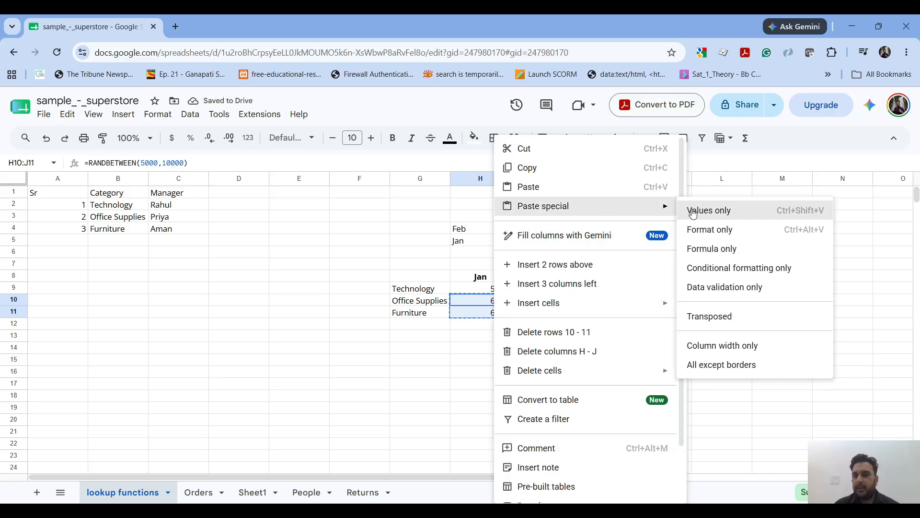
{"action": "left_click", "coordinate": [695, 209]}
{"action": "left_click", "coordinate": [585, 313]}
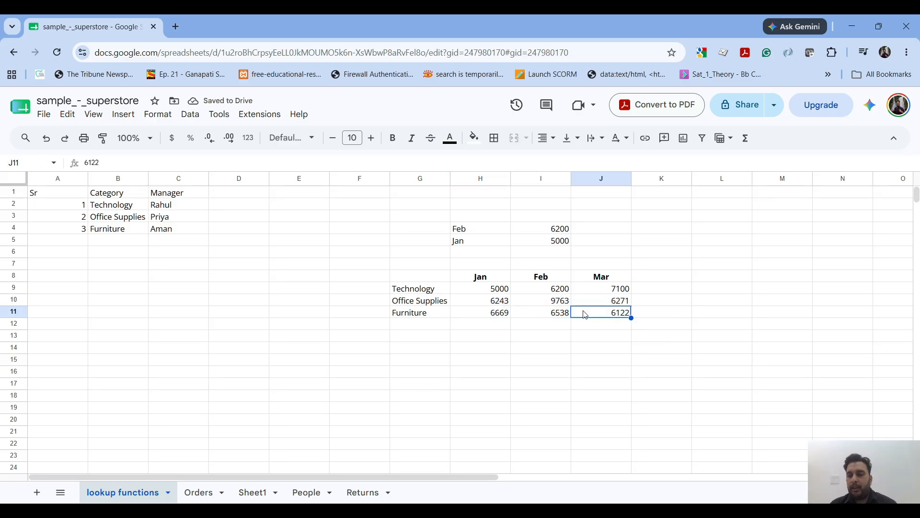
- Enter the label "Sales(Feb) office supplies" in H15 below the sales table
{"action": "left_click", "coordinate": [565, 336]}
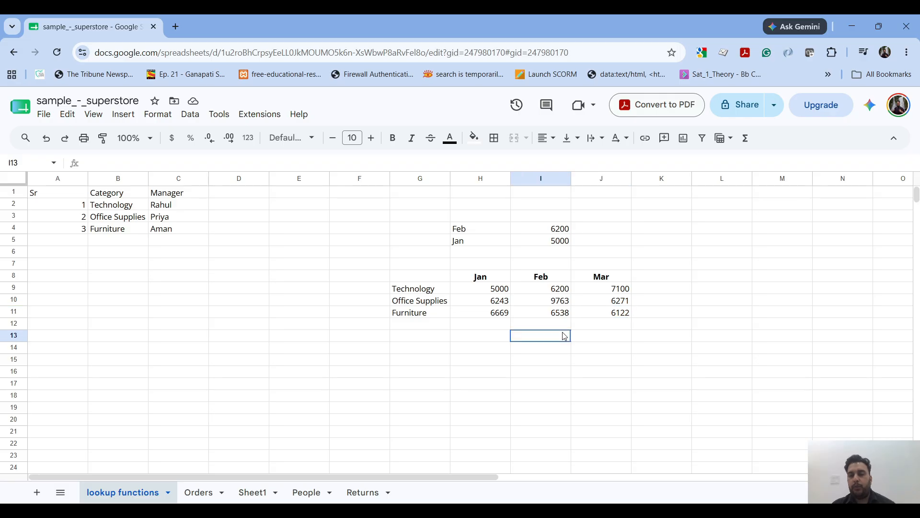
{"action": "key", "text": "Down"}
{"action": "key", "text": "Left"}
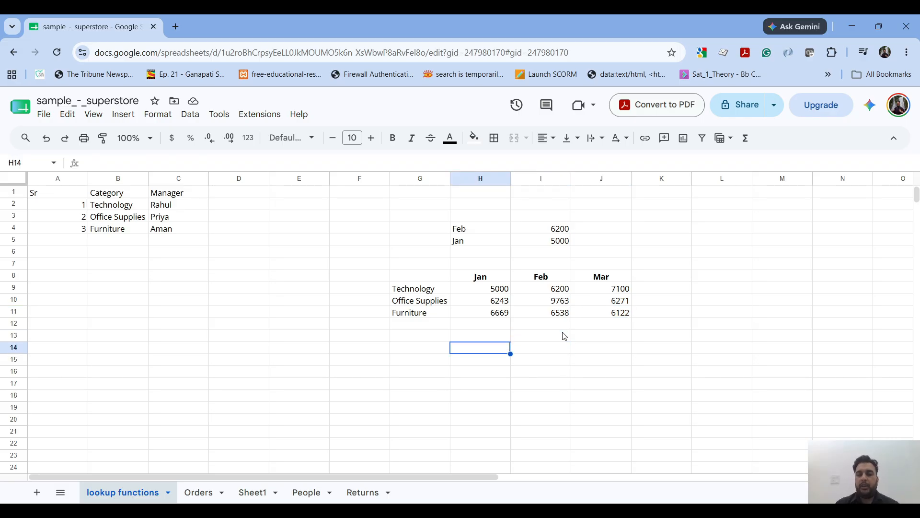
{"action": "key", "text": "Down"}
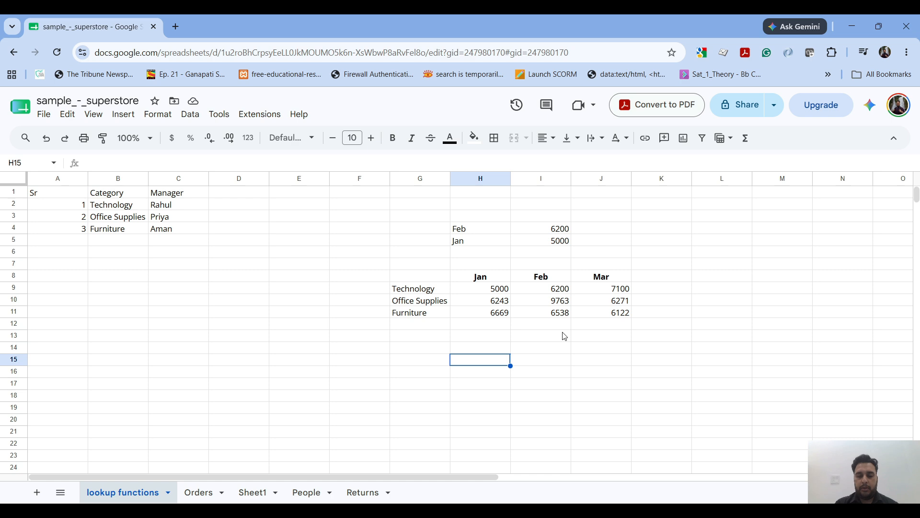
{"action": "type", "text": "Sales("}
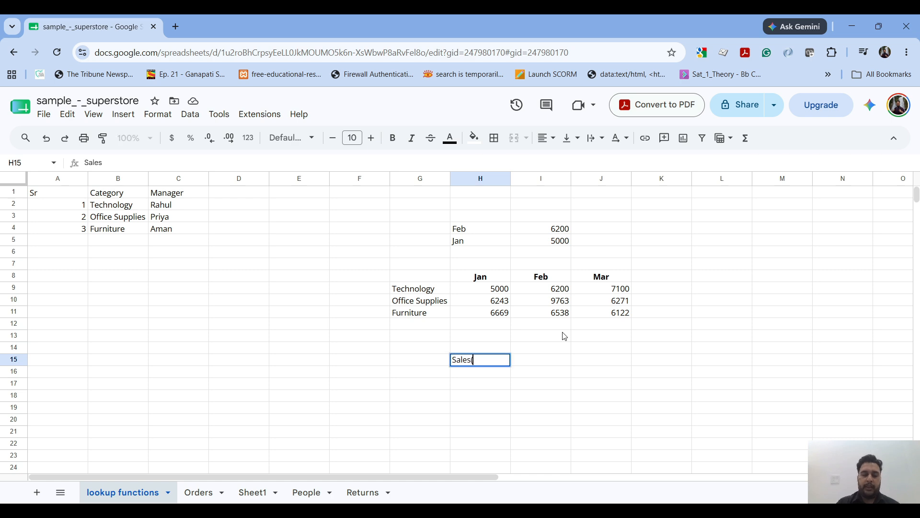
{"action": "type", "text": "Feb"}
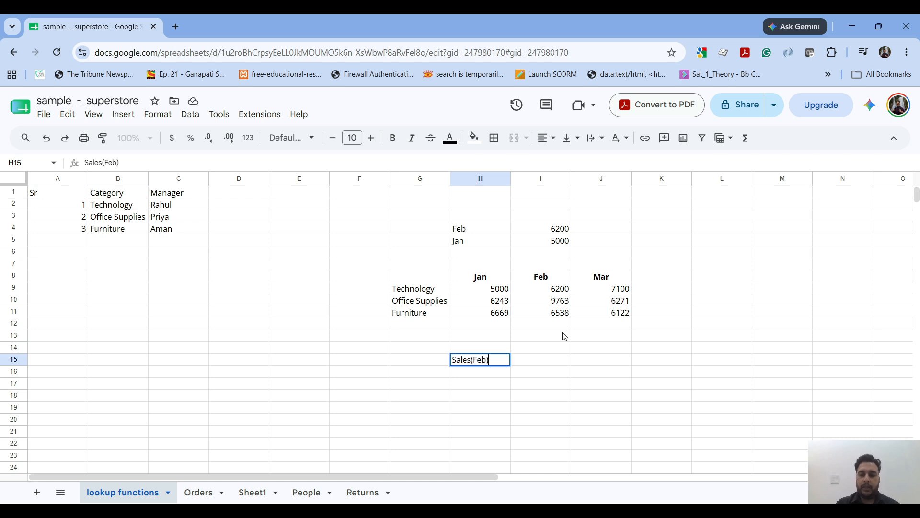
{"action": "type", "text": ") off"}
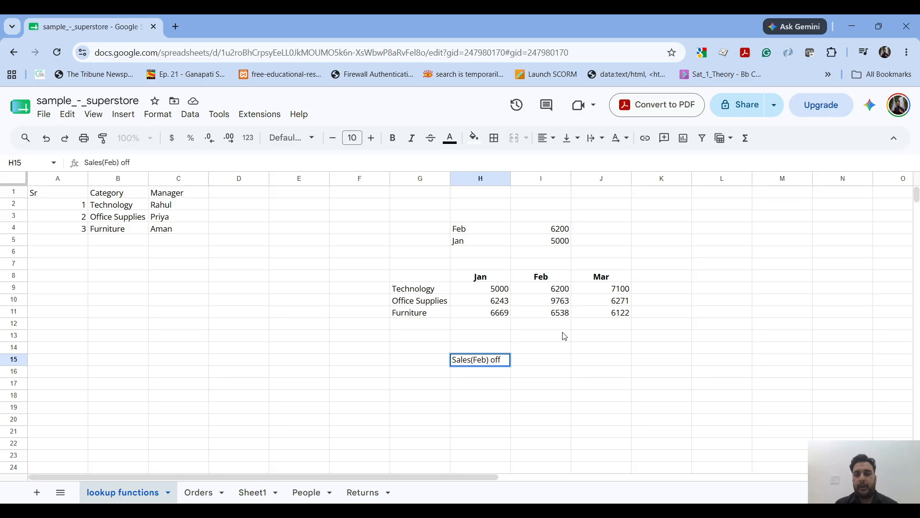
{"action": "type", "text": "ice supp"}
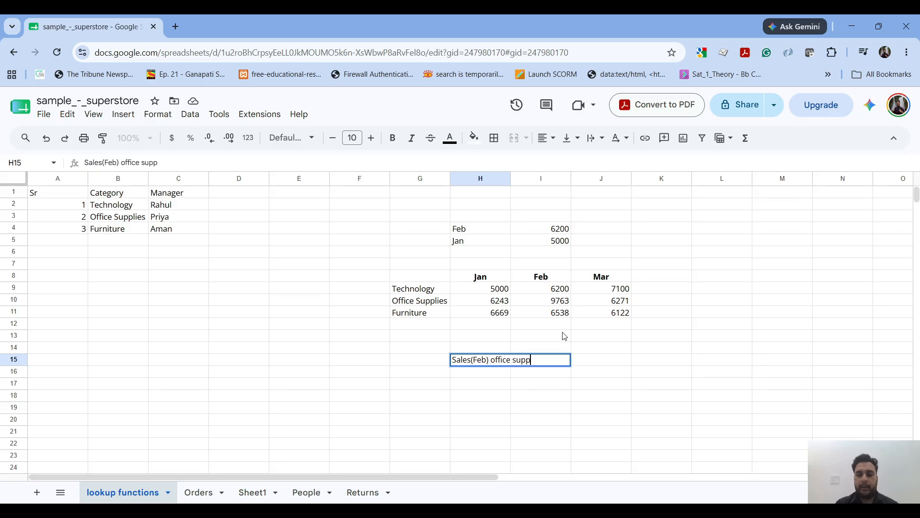
{"action": "type", "text": "lies"}
{"action": "key", "text": "Tab"}
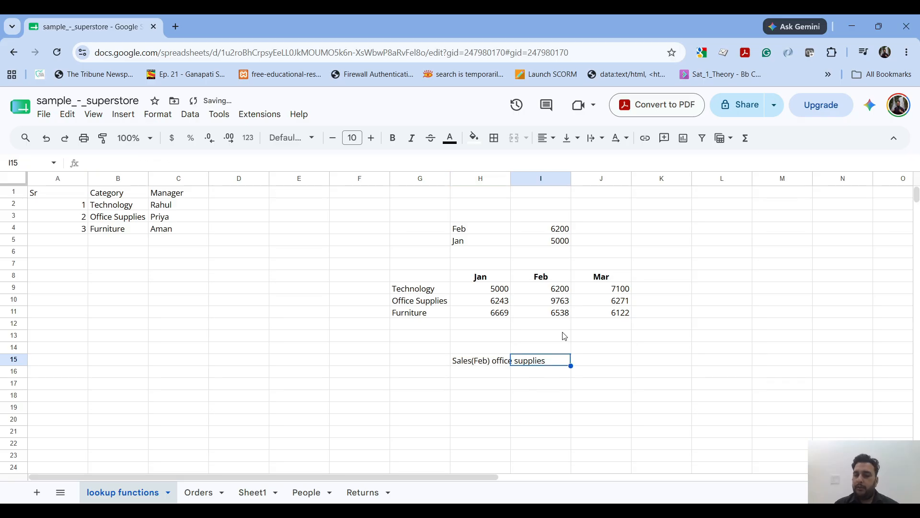
- Enter an HLOOKUP in J17 that searches for "Feb" in G8:J11 with row index 3 and False
{"action": "key", "text": "Down"}
{"action": "key", "text": "Down"}
{"action": "key", "text": "Right"}
{"action": "type", "text": "="}
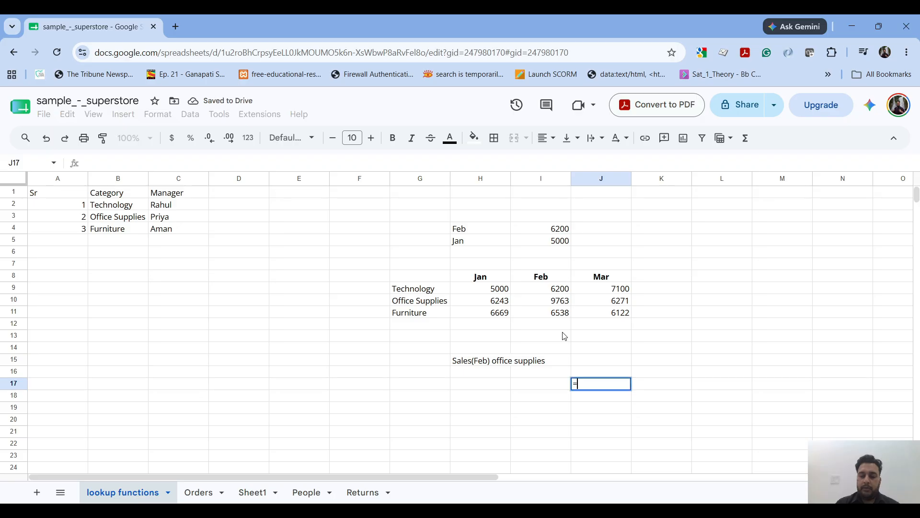
{"action": "type", "text": "hl"}
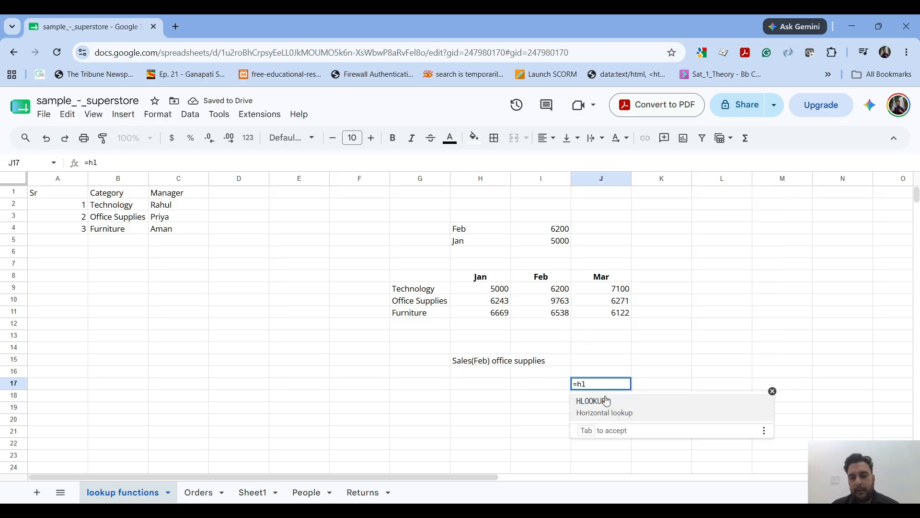
{"action": "key", "text": "Tab"}
{"action": "key", "text": "Down"}
{"action": "key", "text": "Down"}
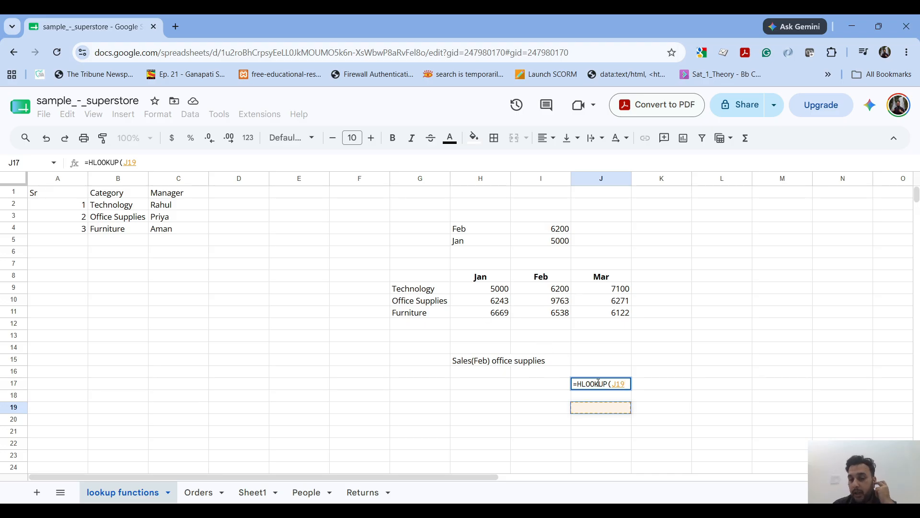
{"action": "key", "text": "BackSpace"}
{"action": "key", "text": "BackSpace"}
{"action": "key", "text": "BackSpace"}
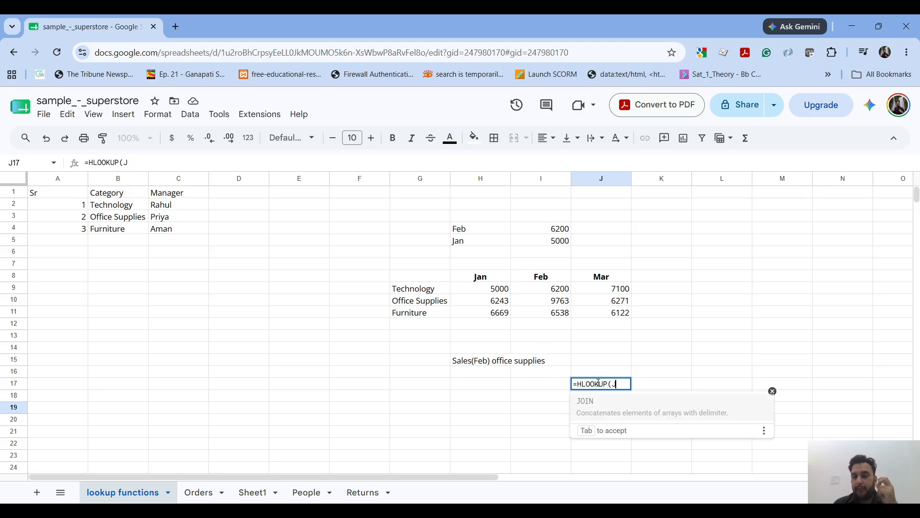
{"action": "type", "text": "\"Feb\","}
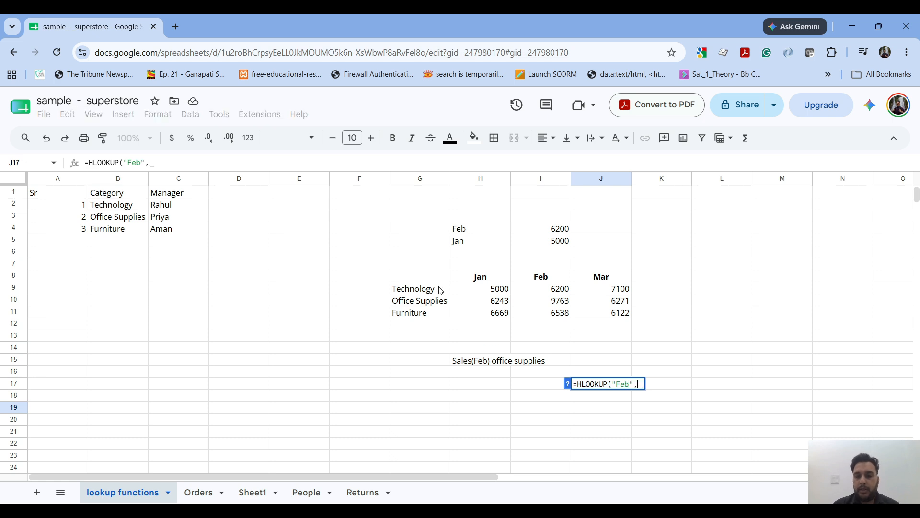
{"action": "left_click_drag", "start_coordinate": [433, 282], "coordinate": [613, 317]}
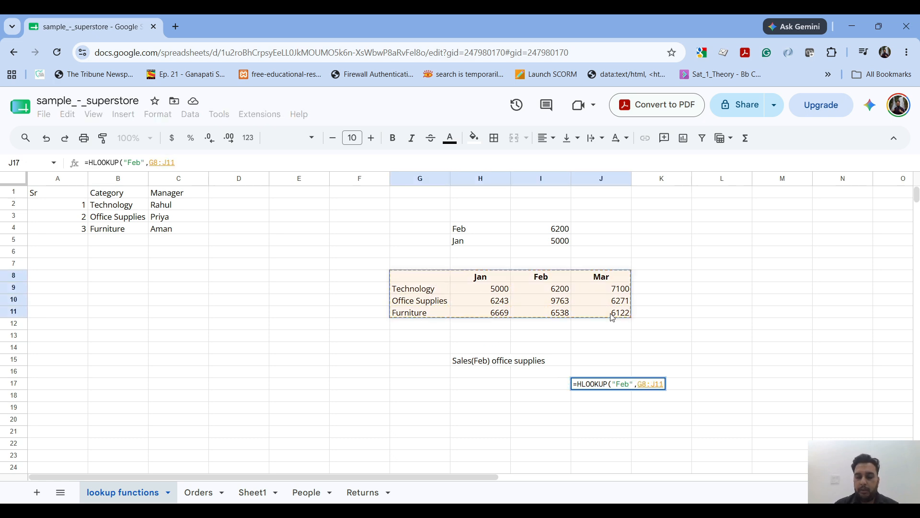
{"action": "type", "text": ","}
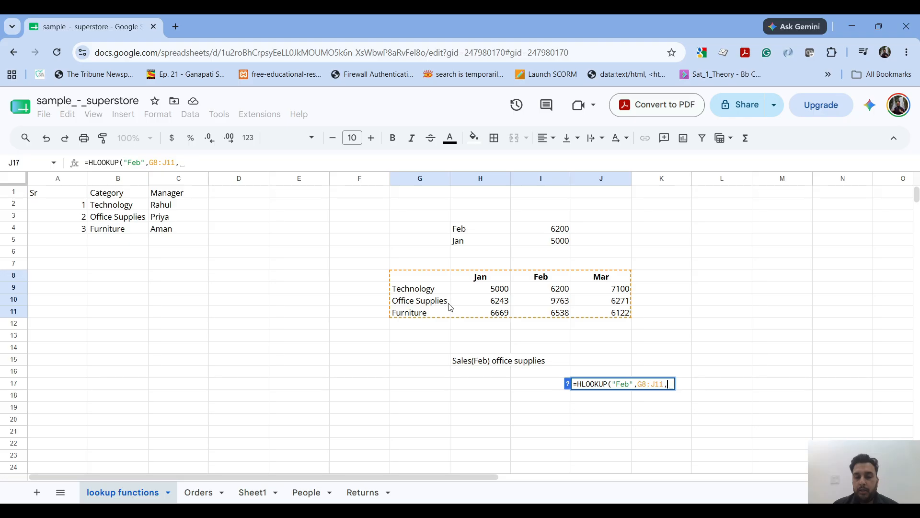
{"action": "type", "text": "2"}
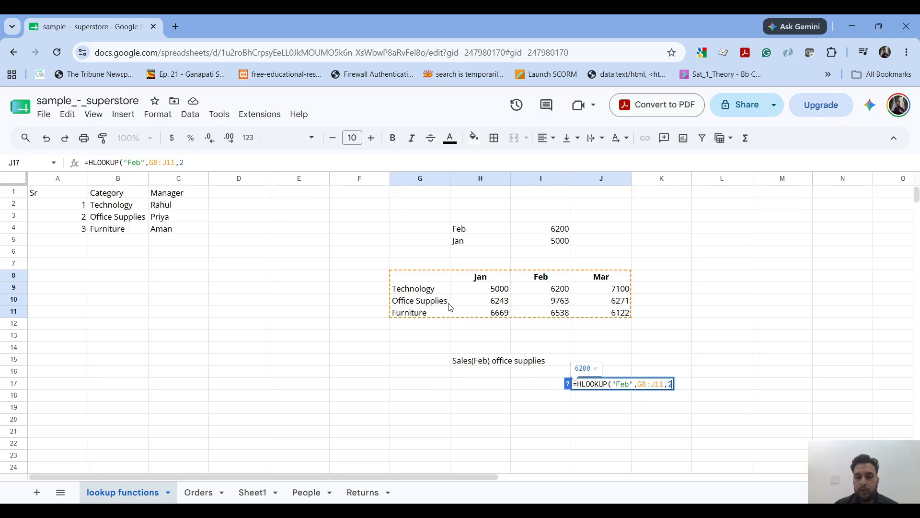
{"action": "key", "text": "BackSpace"}
{"action": "type", "text": "3,"}
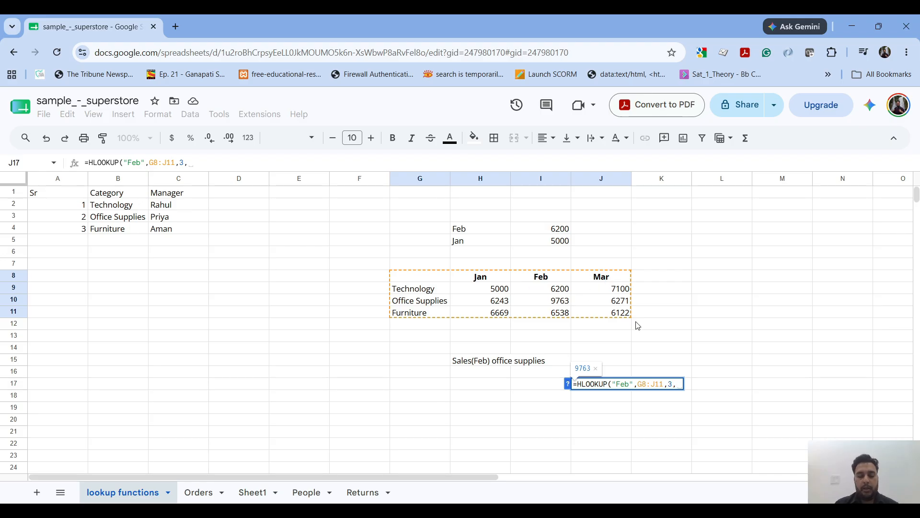
{"action": "type", "text": "FALSE"}
{"action": "key", "text": "Return"}
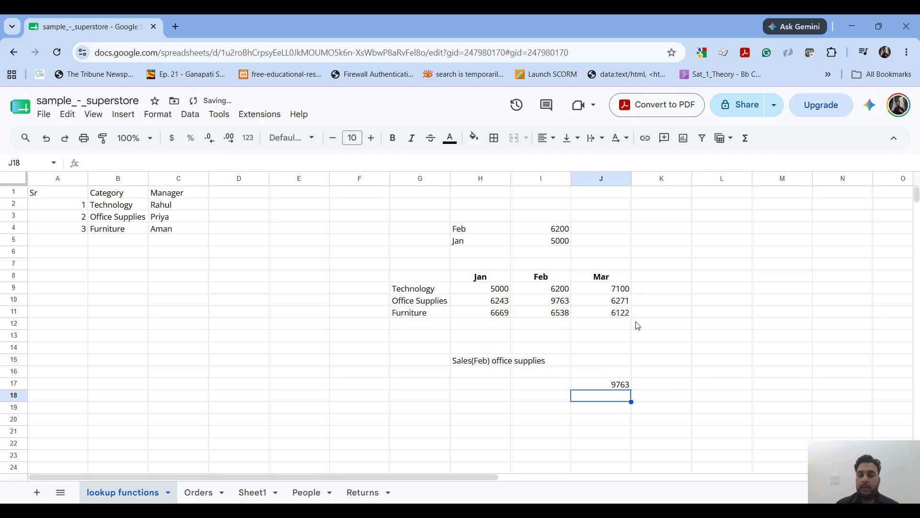
- Compare the HLOOKUP result in J17 with the cell where Office Supplies and Feb intersect in the sales table
{"action": "left_click", "coordinate": [543, 281]}
{"action": "left_click", "coordinate": [449, 301]}
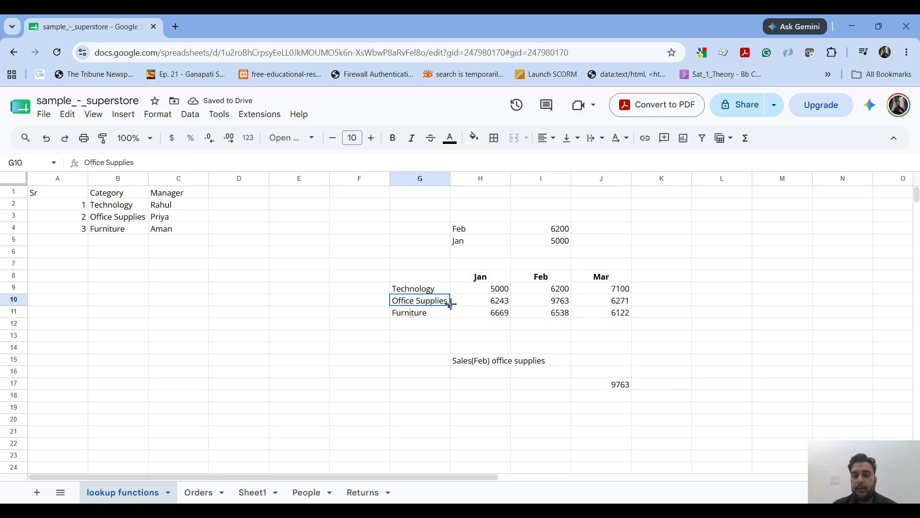
{"action": "left_click", "coordinate": [546, 281], "text": "ctrl"}
{"action": "left_click", "coordinate": [566, 306], "text": "ctrl"}
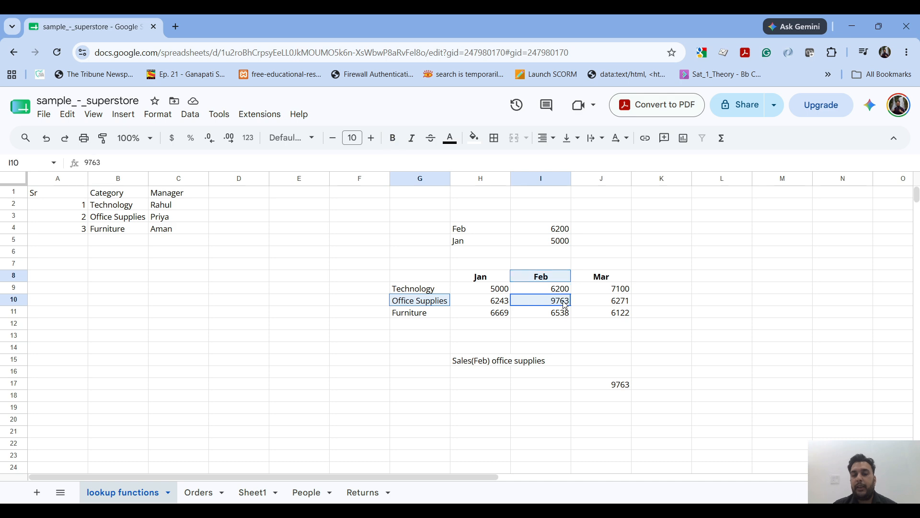
{"action": "left_click", "coordinate": [607, 384]}
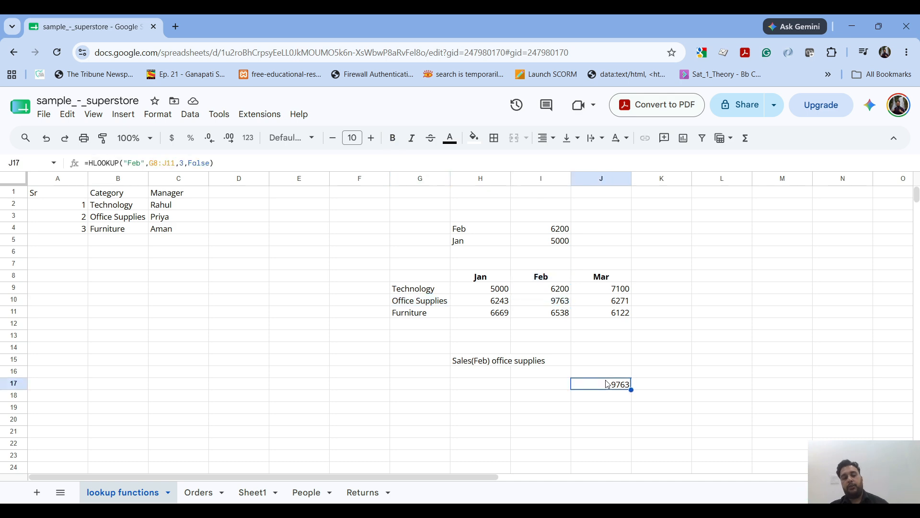